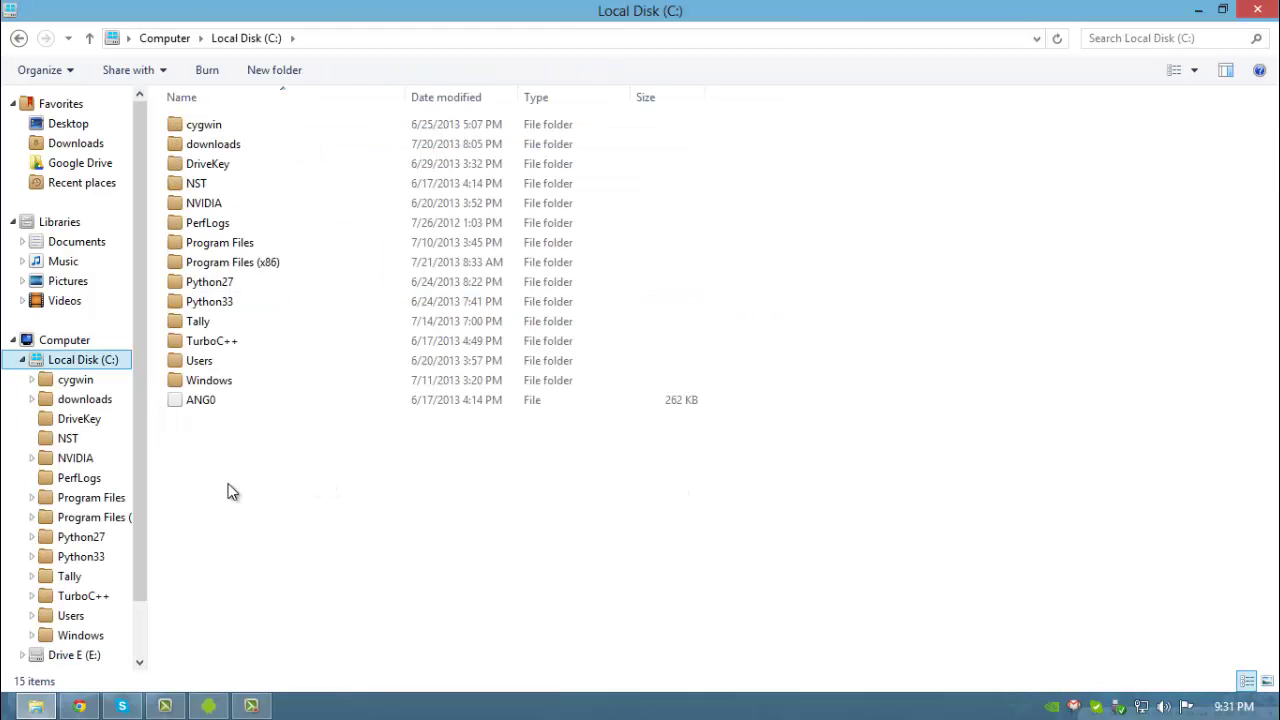
Step: Open the adb folder inside the downloads folder on Local Disk (C:)
{"action": "double_click", "coordinate": [212, 144]}
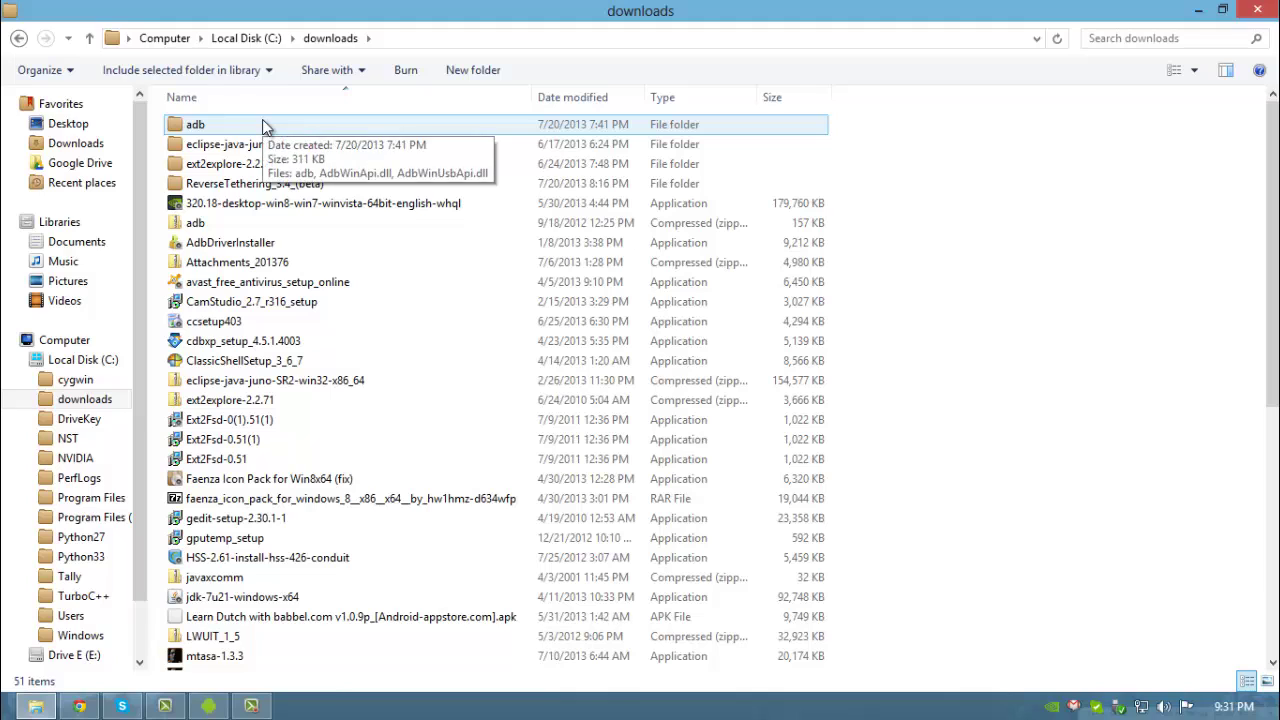
{"action": "double_click", "coordinate": [262, 119]}
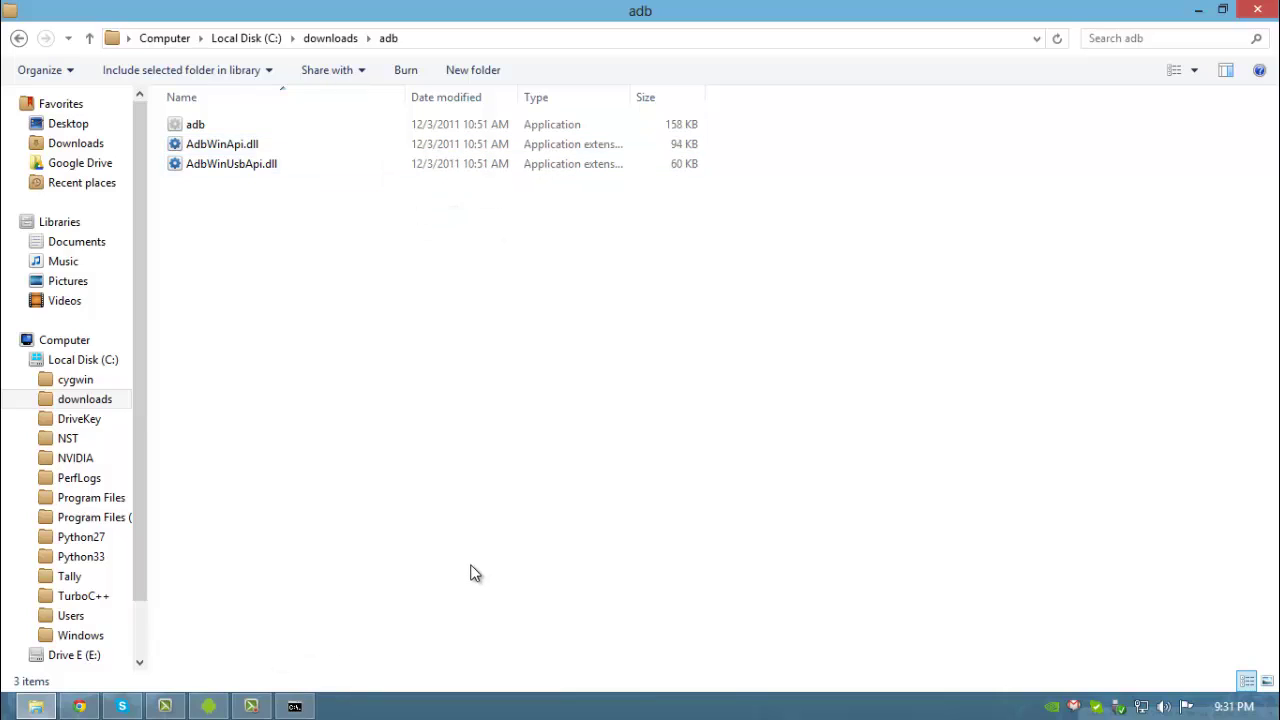
{"action": "left_click", "coordinate": [295, 706]}
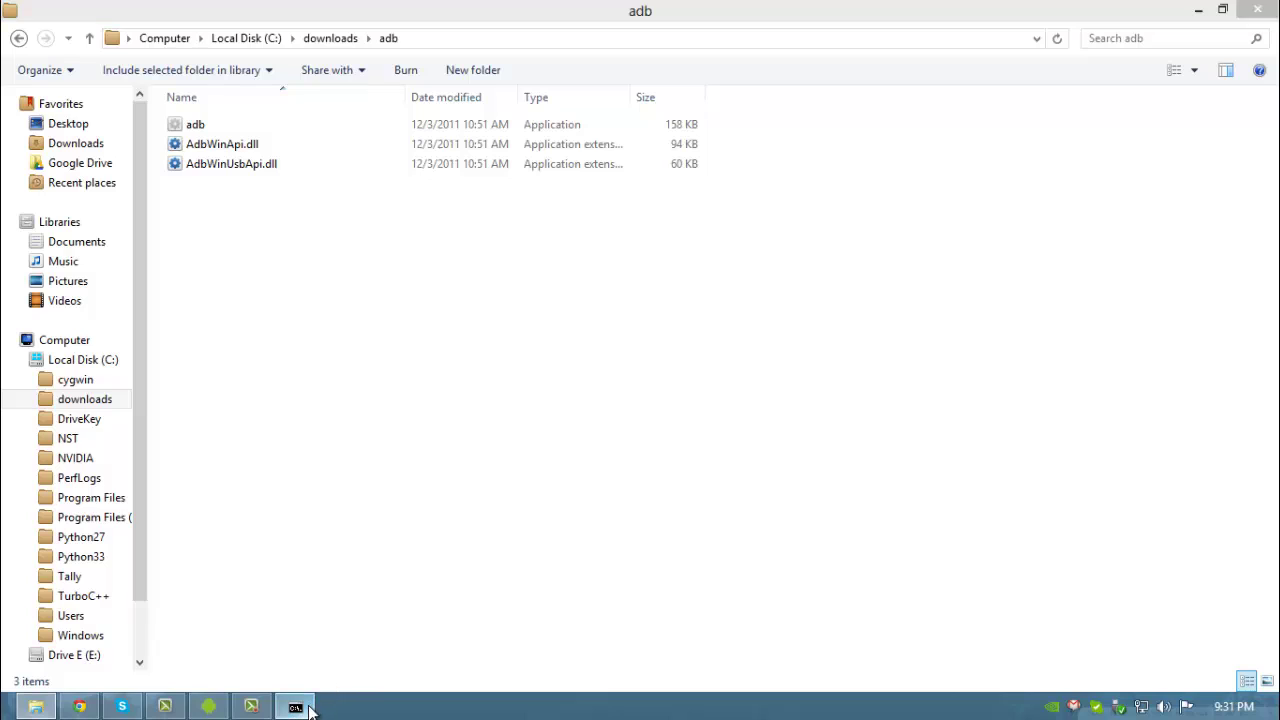
{"action": "type", "text": "adb"}
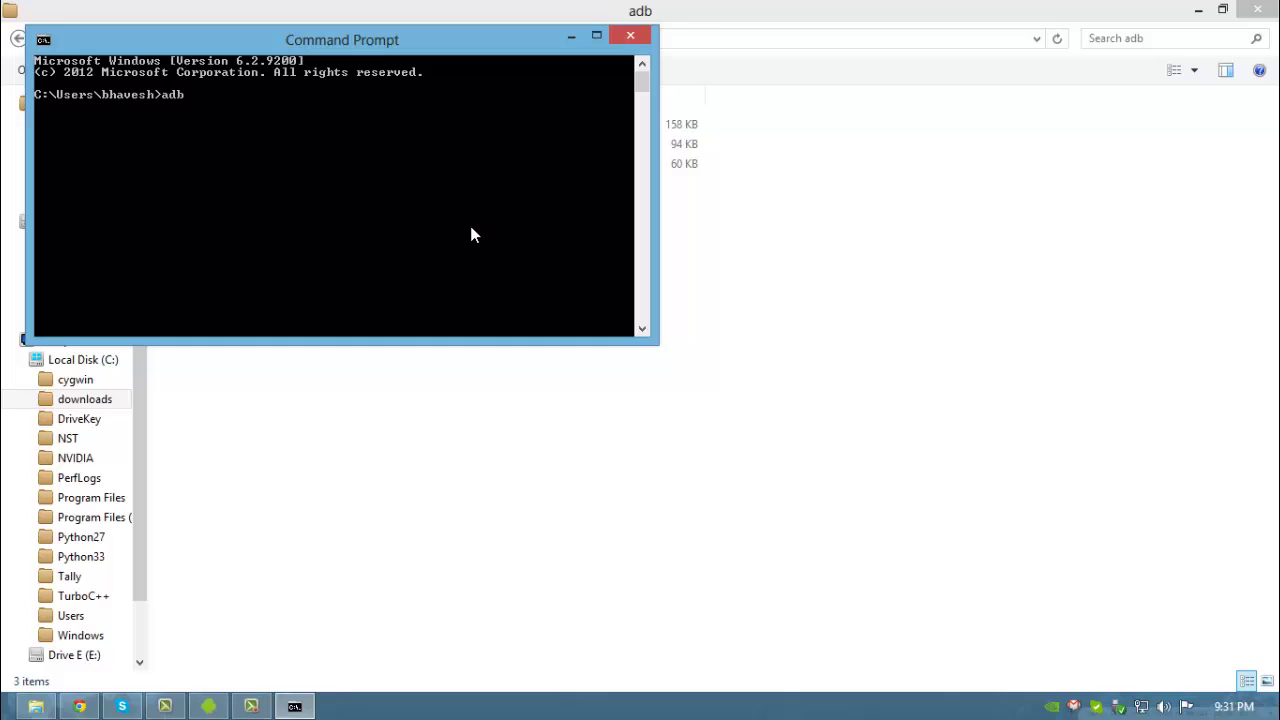
{"action": "key", "text": "BackSpace"}
{"action": "key", "text": "BackSpace"}
{"action": "key", "text": "BackSpace"}
{"action": "key", "text": "BackSpace"}
{"action": "left_click", "coordinate": [946, 496]}
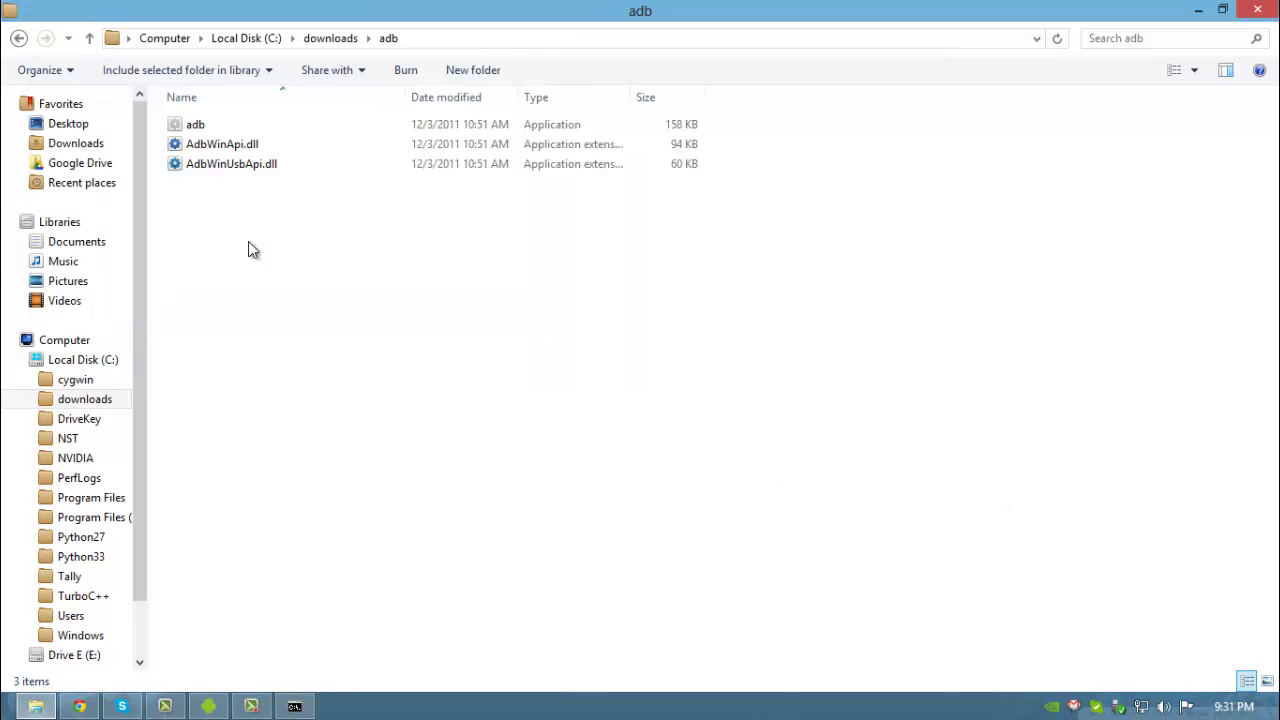
Step: Show the adb folder's full path, C:\downloads\adb, and select it
{"action": "left_click", "coordinate": [233, 142]}
{"action": "left_click", "coordinate": [414, 38]}
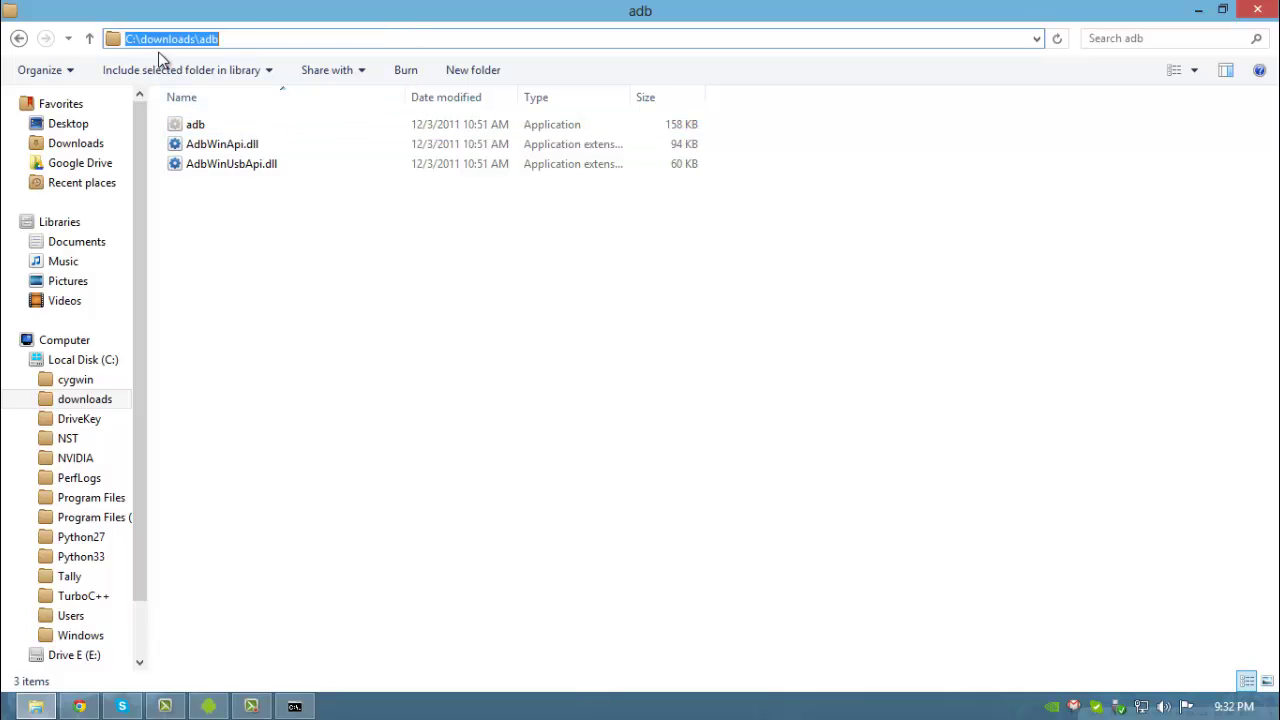
{"action": "left_click_drag", "start_coordinate": [249, 36], "coordinate": [107, 38]}
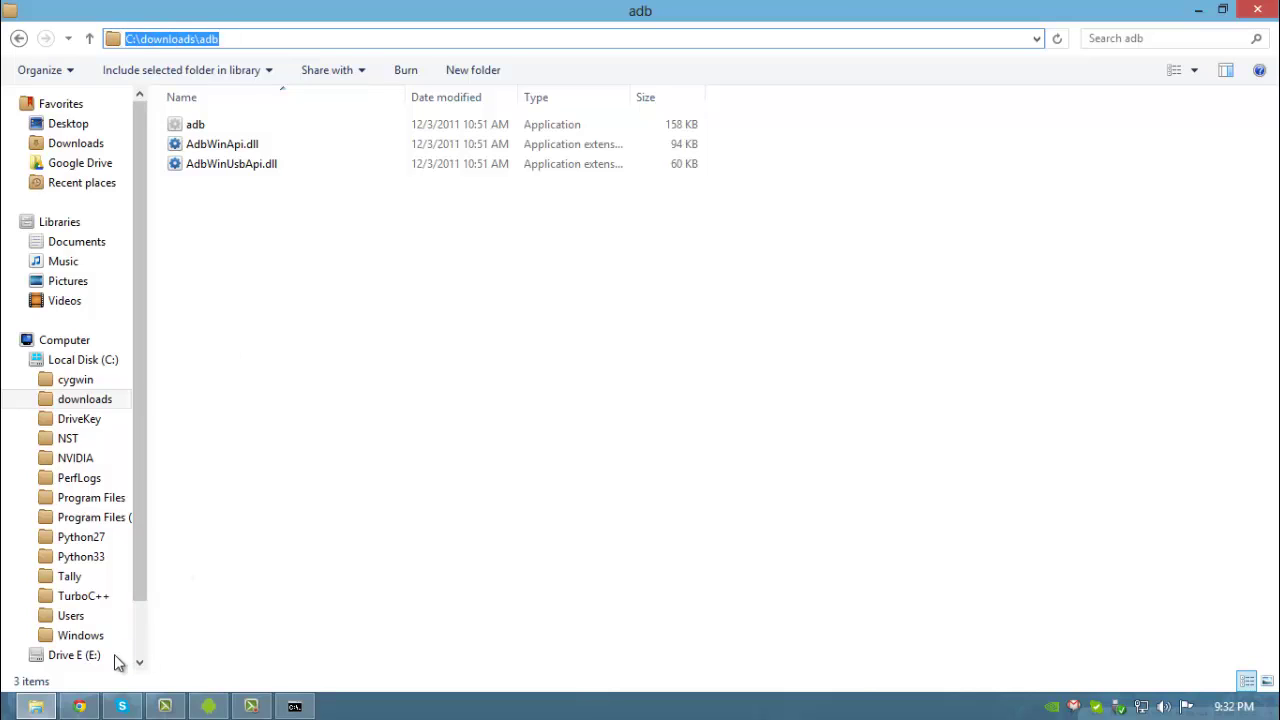
Step: Open the computer's Environment Variables through its properties and advanced system settings
{"action": "left_click", "coordinate": [63, 340]}
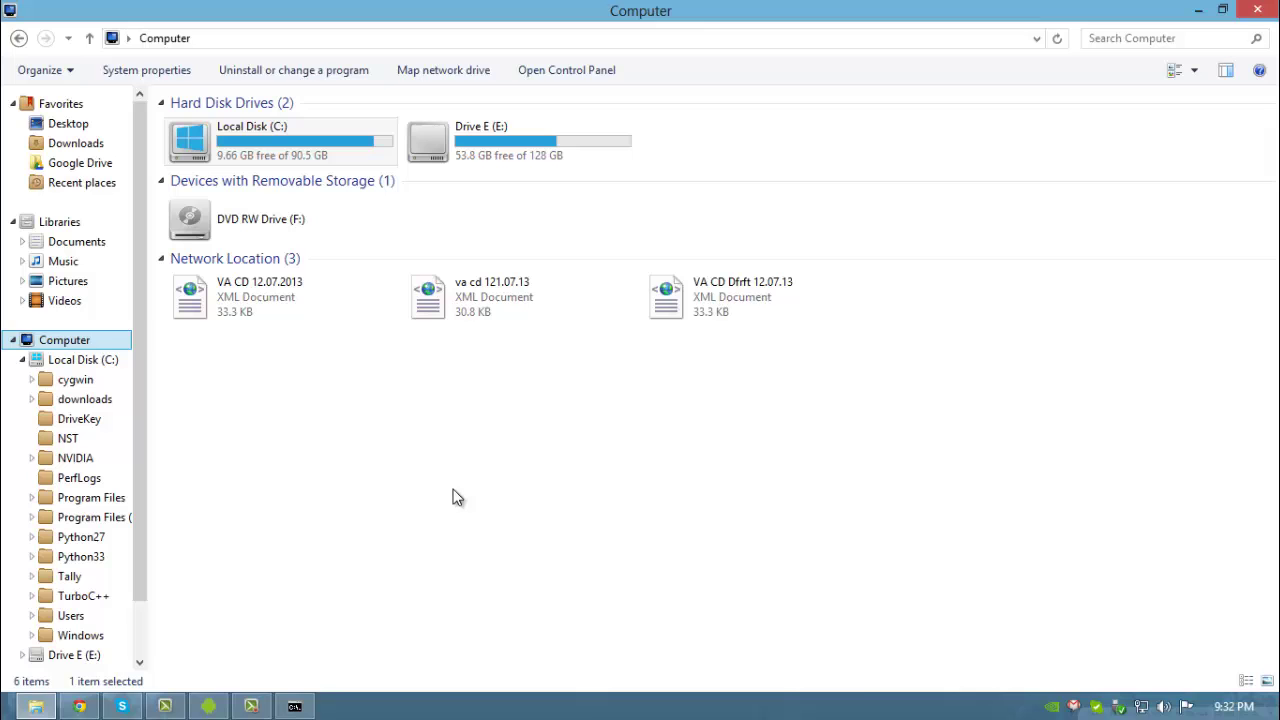
{"action": "right_click", "coordinate": [448, 468]}
{"action": "left_click", "coordinate": [517, 658]}
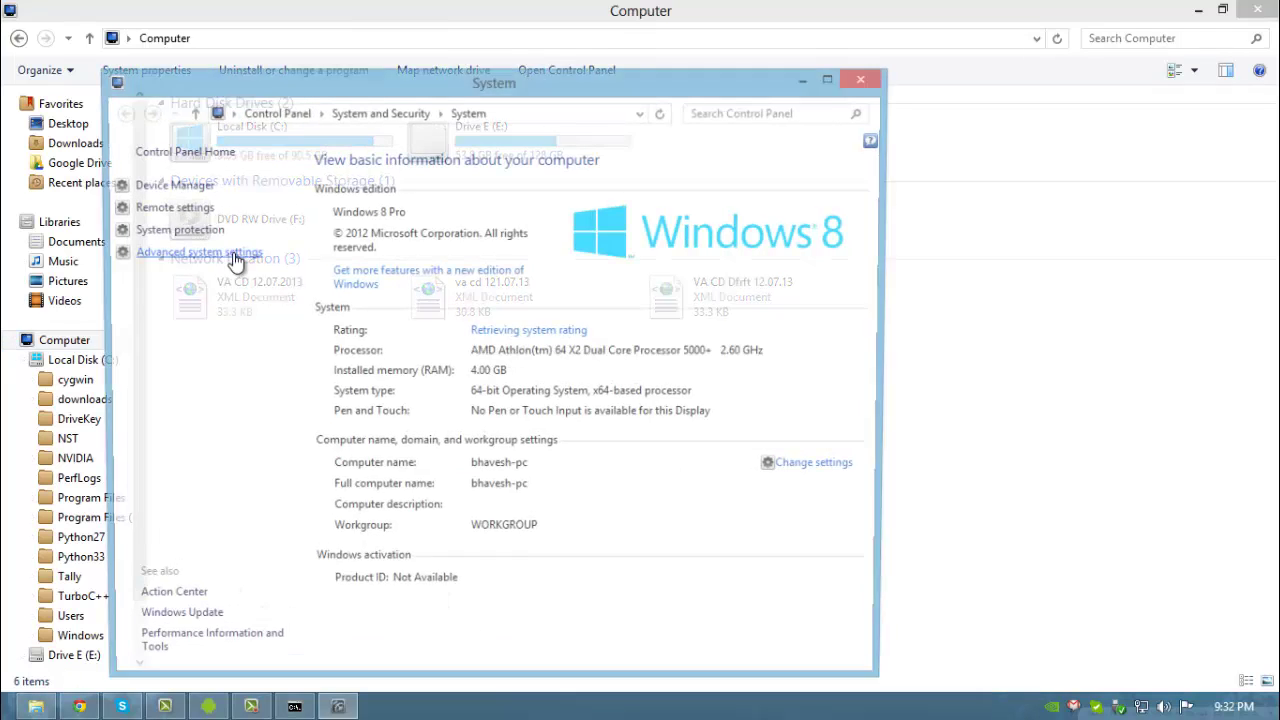
{"action": "left_click", "coordinate": [200, 258]}
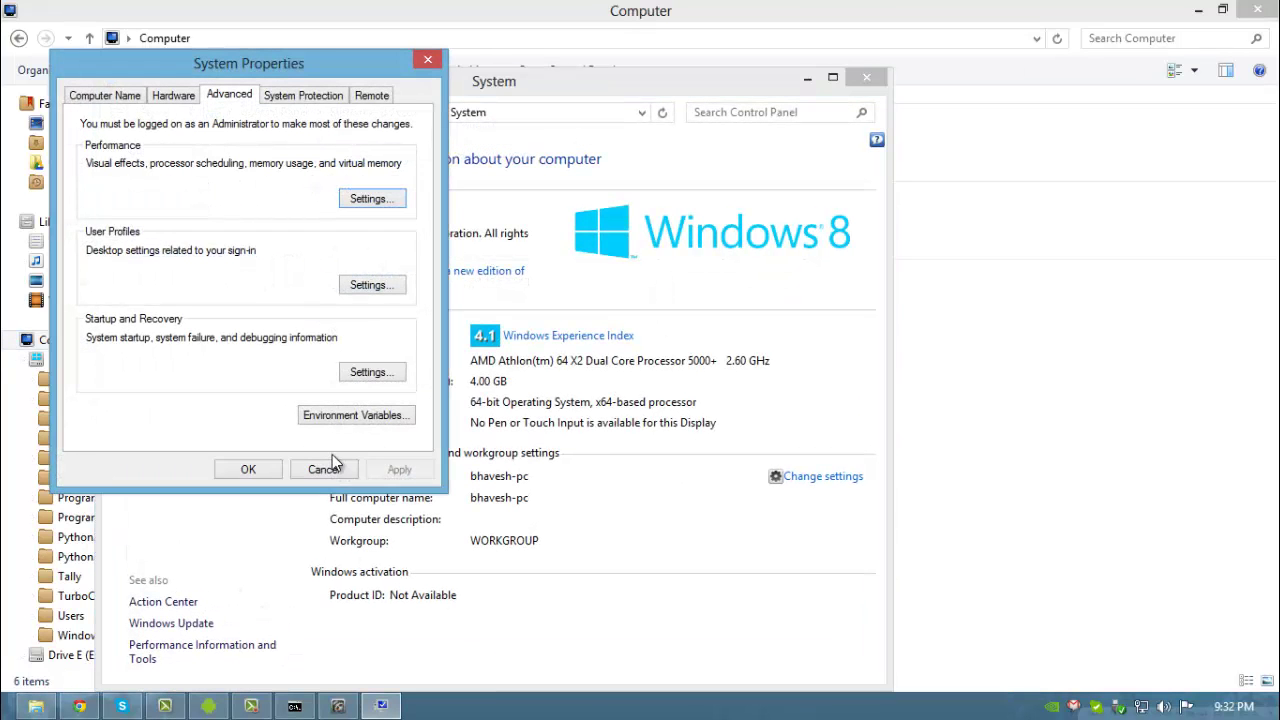
{"action": "left_click", "coordinate": [343, 419]}
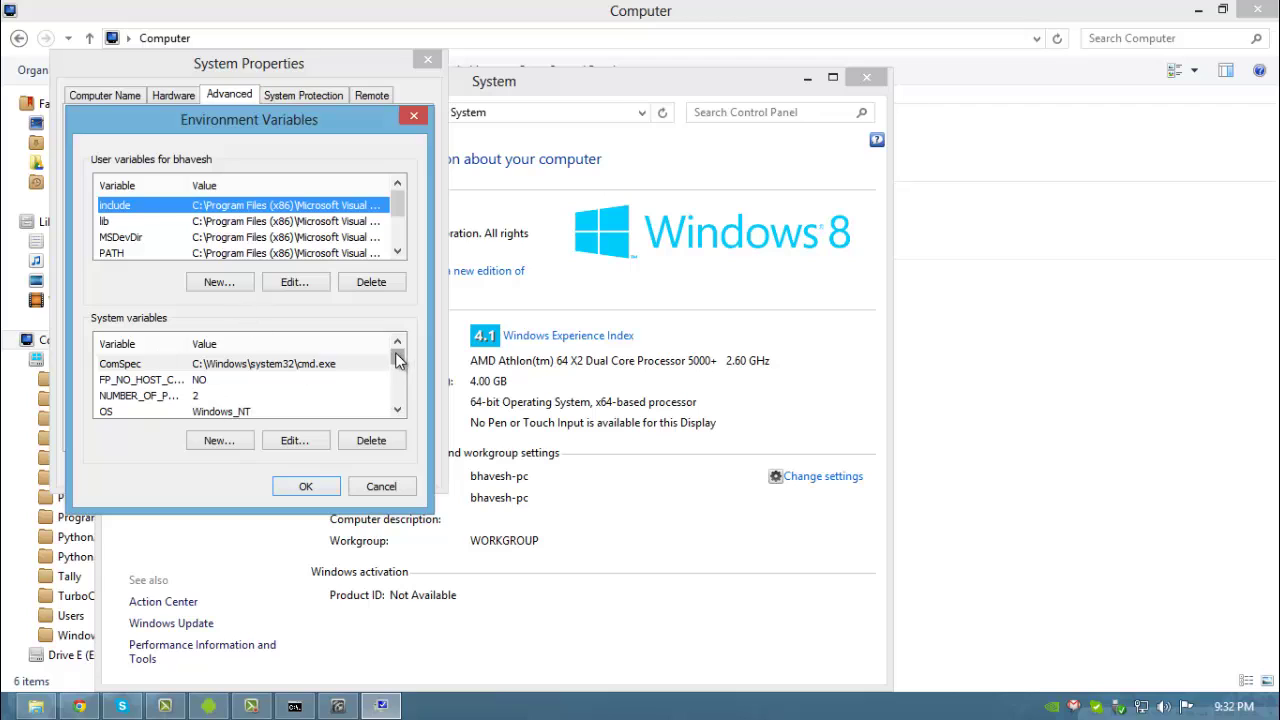
Step: Check the C:\downloads\adb entry at the end of the system Path variable, and confirm the open settings dialogs
{"action": "left_click_drag", "start_coordinate": [397, 360], "coordinate": [397, 366]}
{"action": "left_click", "coordinate": [248, 381]}
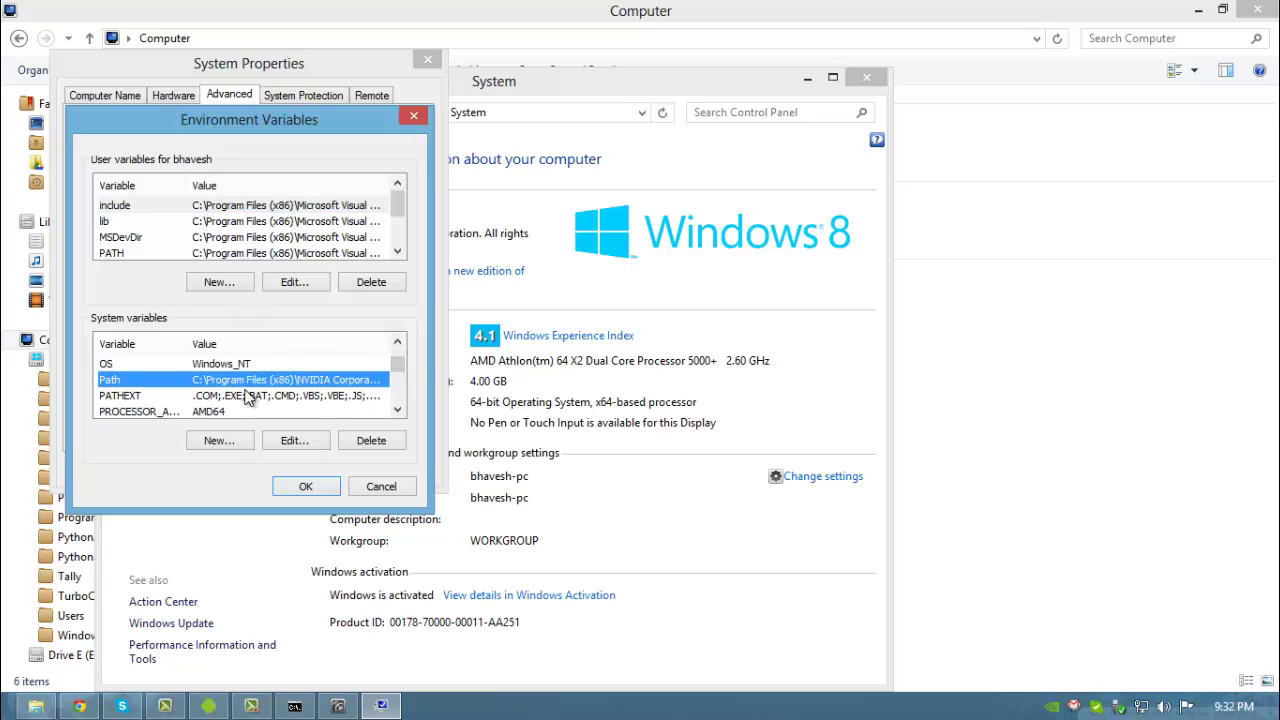
{"action": "left_click", "coordinate": [300, 445]}
{"action": "left_click", "coordinate": [333, 241]}
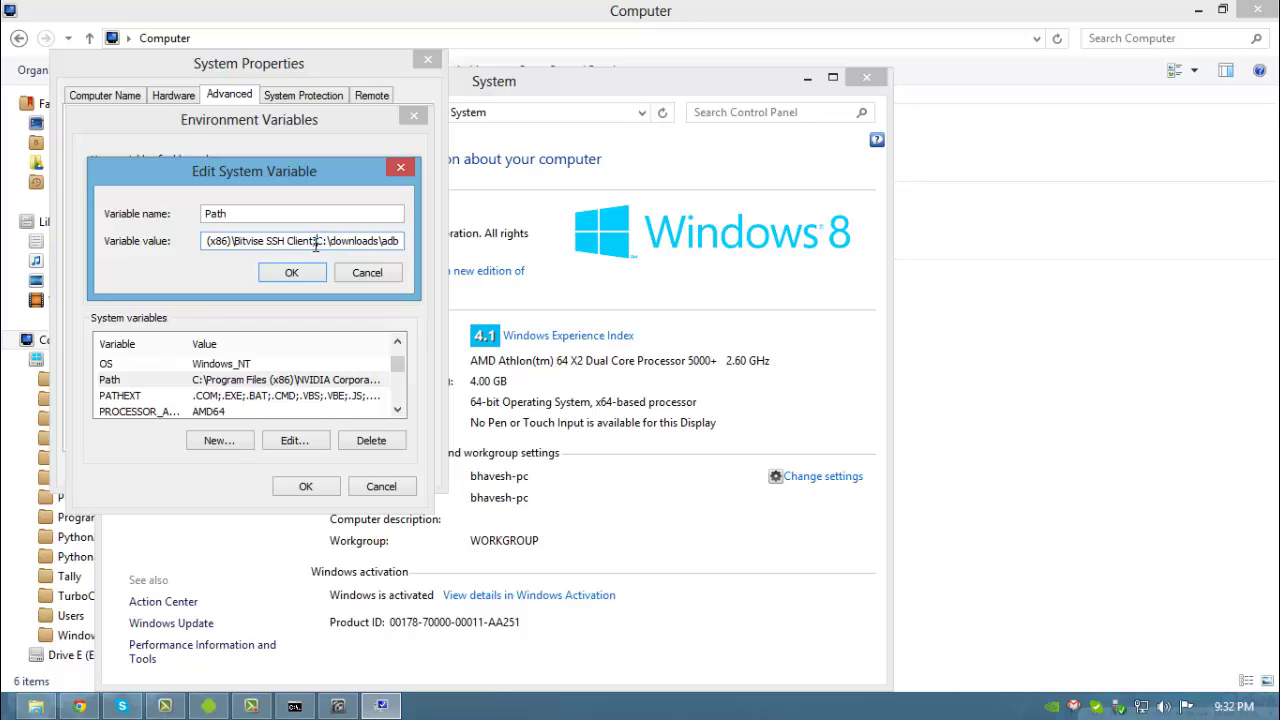
{"action": "left_click_drag", "start_coordinate": [287, 241], "coordinate": [315, 241]}
{"action": "left_click", "coordinate": [400, 241]}
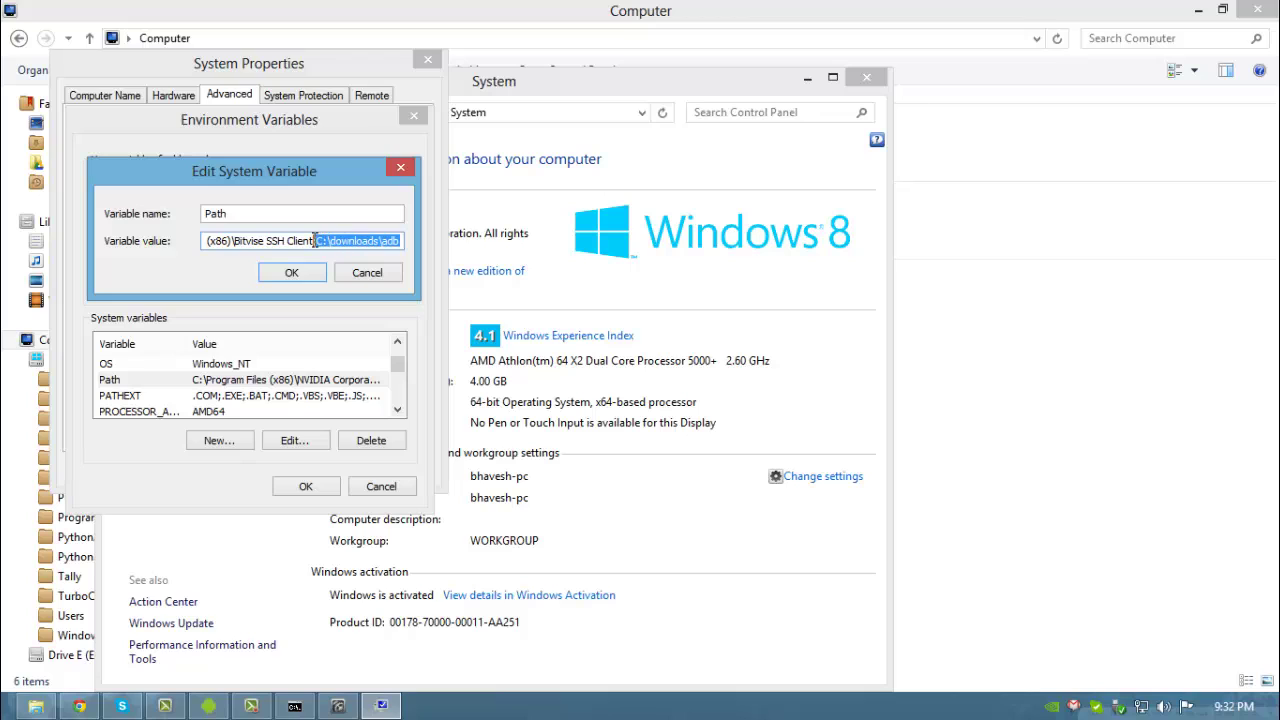
{"action": "left_click", "coordinate": [316, 241]}
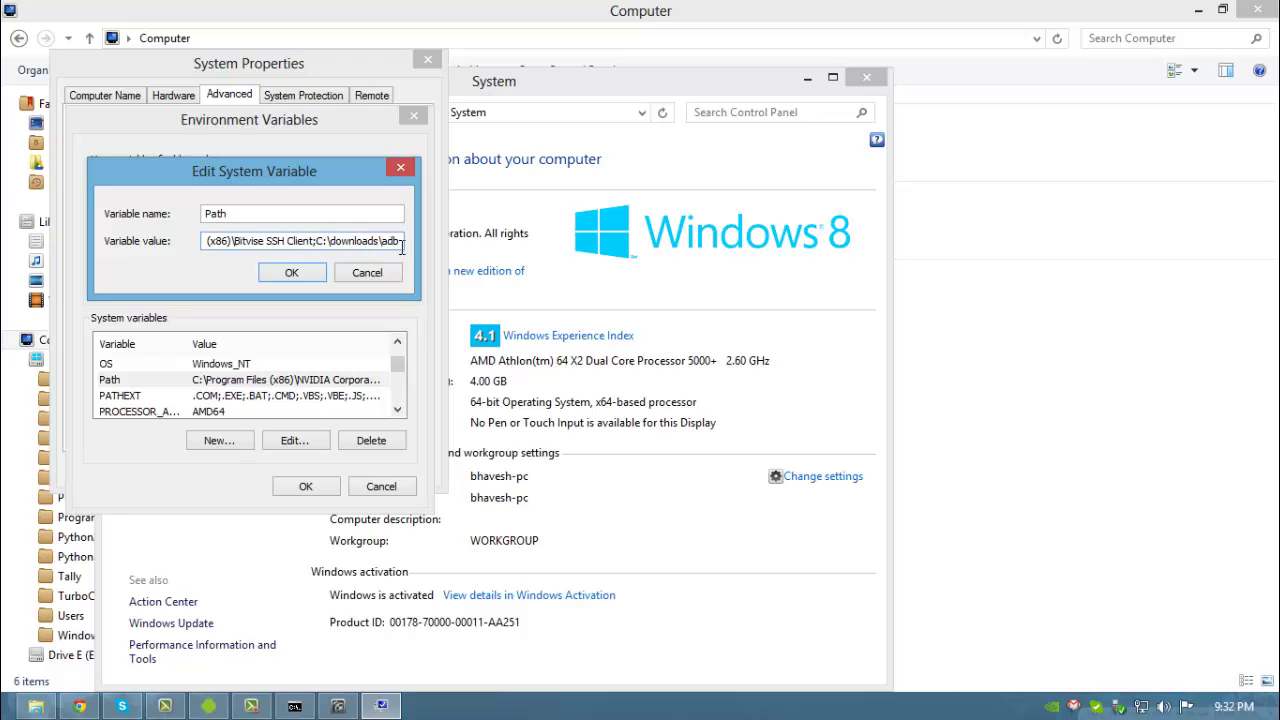
{"action": "left_click", "coordinate": [303, 272]}
{"action": "left_click", "coordinate": [312, 489]}
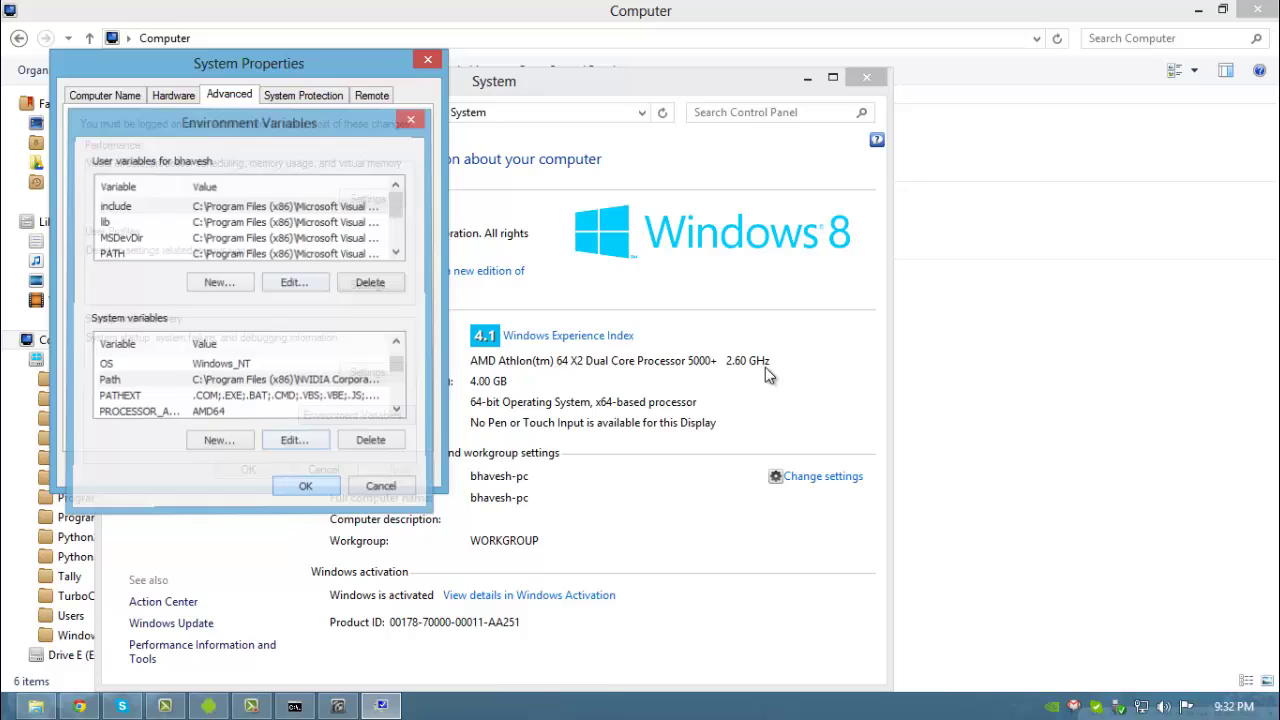
{"action": "left_click", "coordinate": [247, 470]}
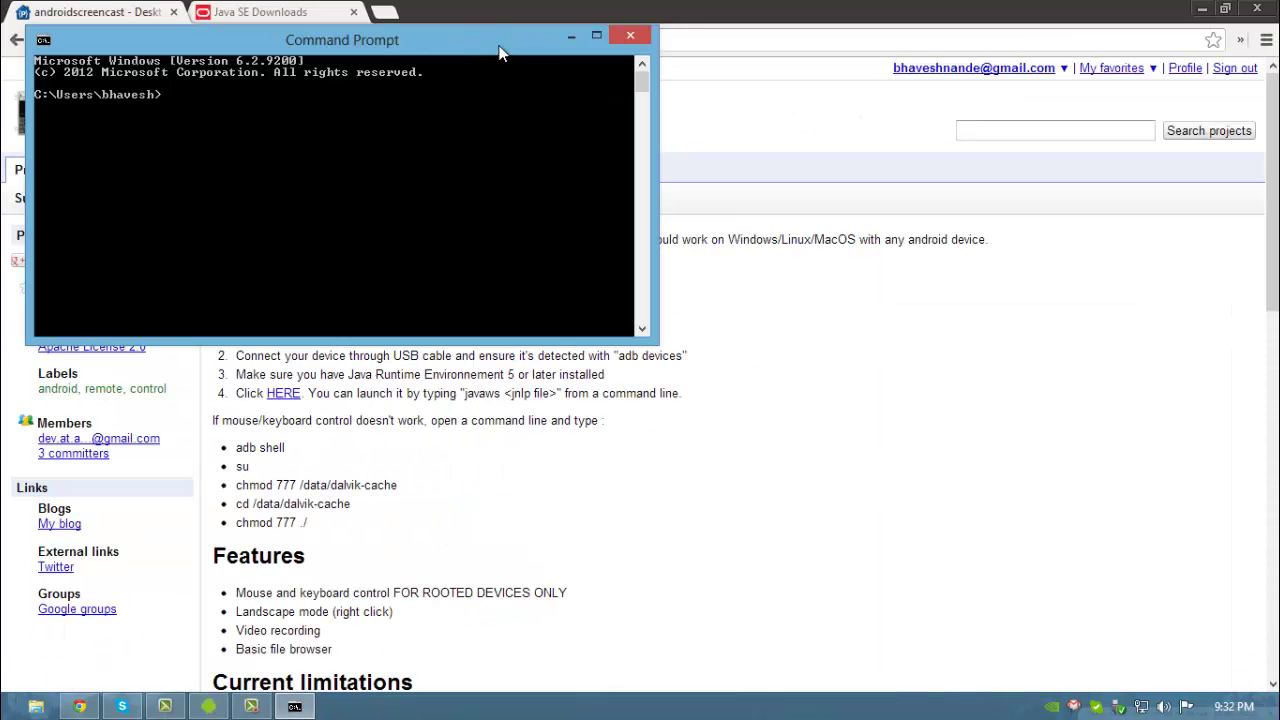
Step: Move the Command Prompt window clear of the web page's installation instructions and run the adb command
{"action": "left_click_drag", "start_coordinate": [500, 52], "coordinate": [988, 303]}
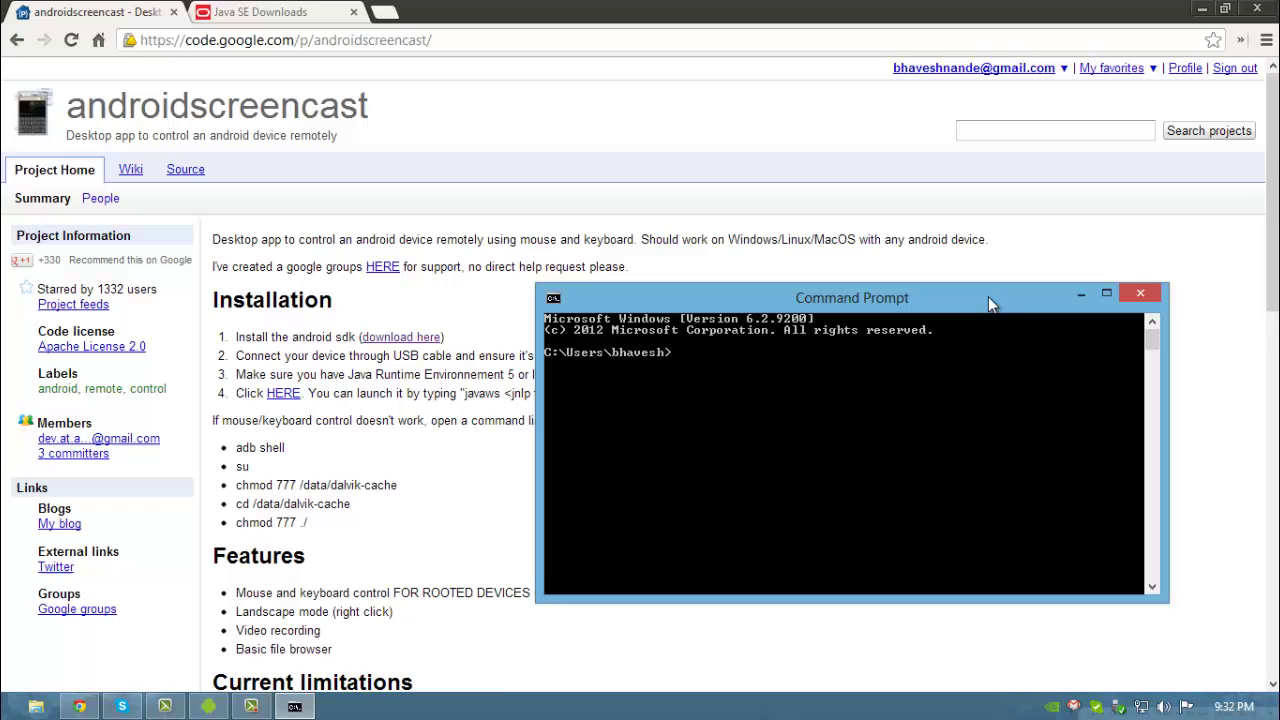
{"action": "type", "text": "adb"}
{"action": "key", "text": "Return"}
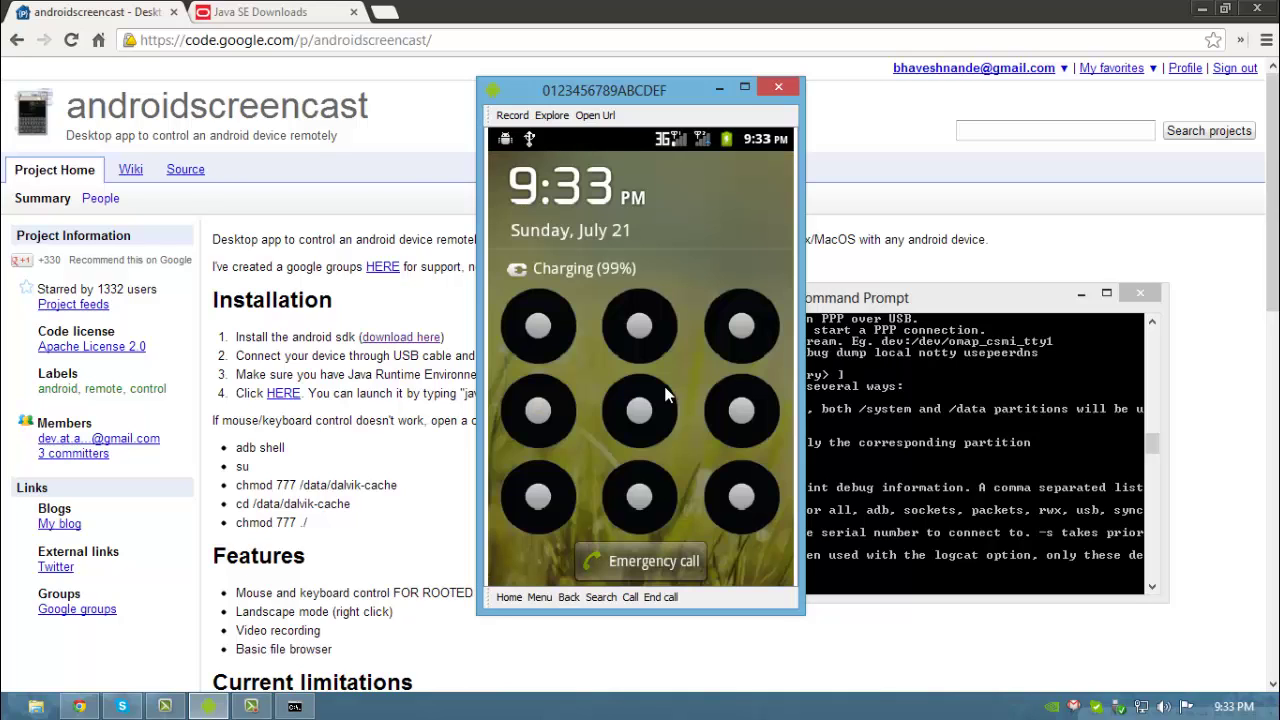
Step: Open a command window in the Desktop folder and run "javaws androidscreencast.jnlp"
{"action": "key", "text": "alt+Tab"}
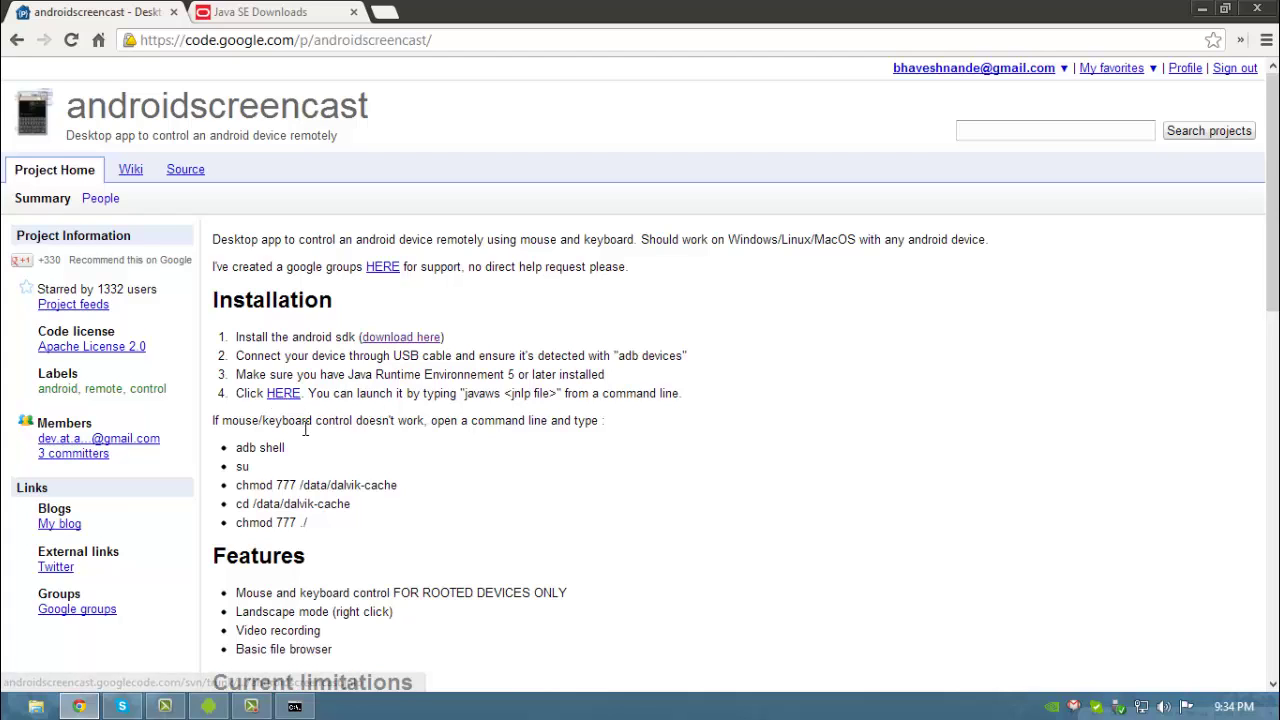
{"action": "key", "text": "super+d"}
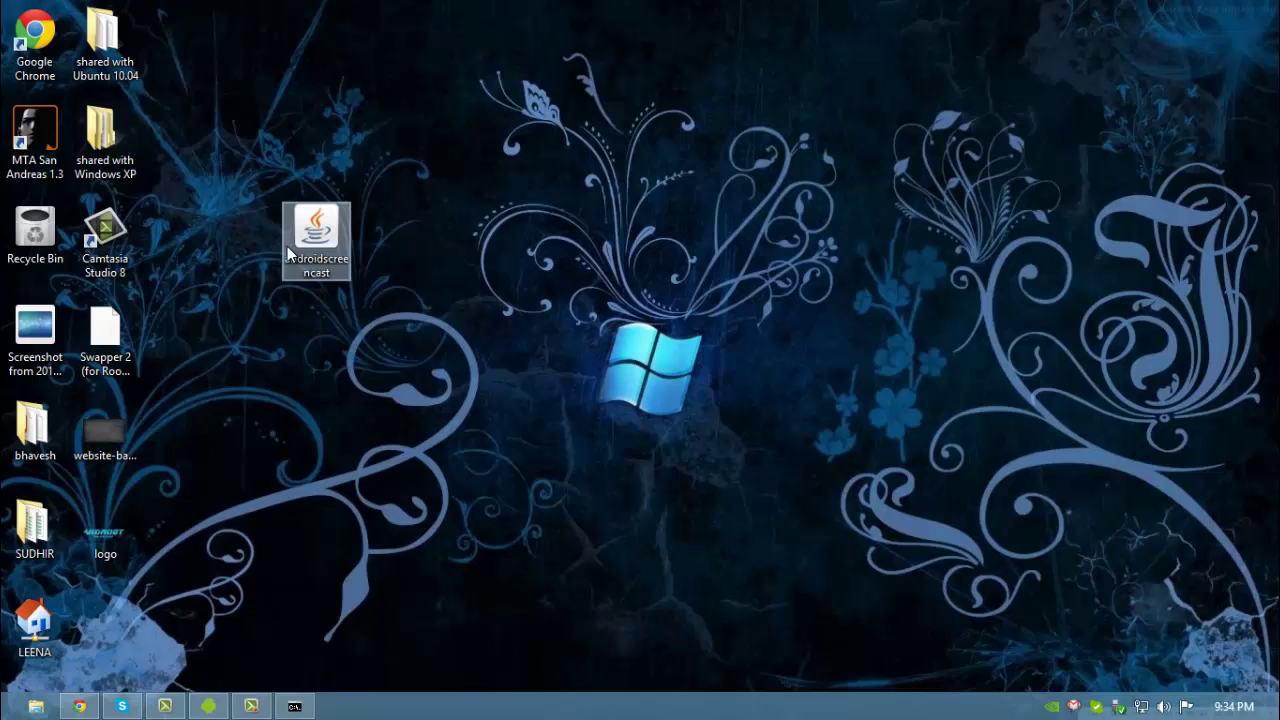
{"action": "right_click", "coordinate": [398, 318]}
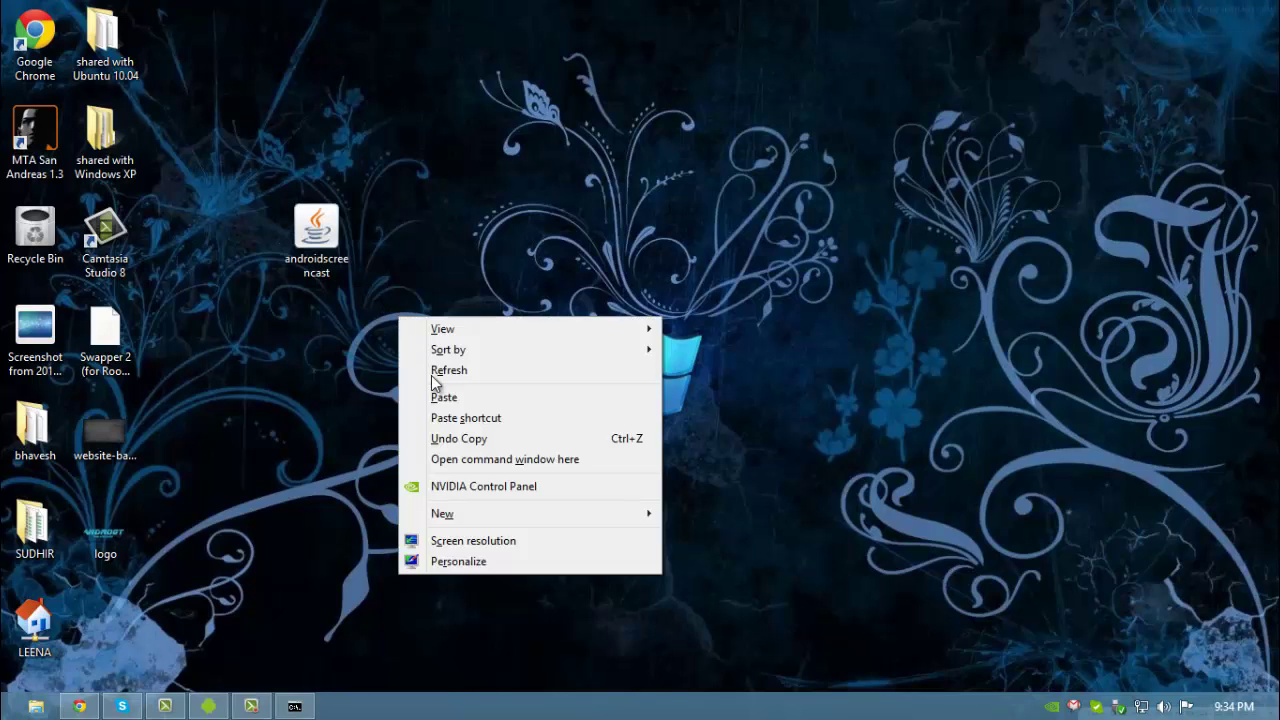
{"action": "left_click", "coordinate": [591, 459]}
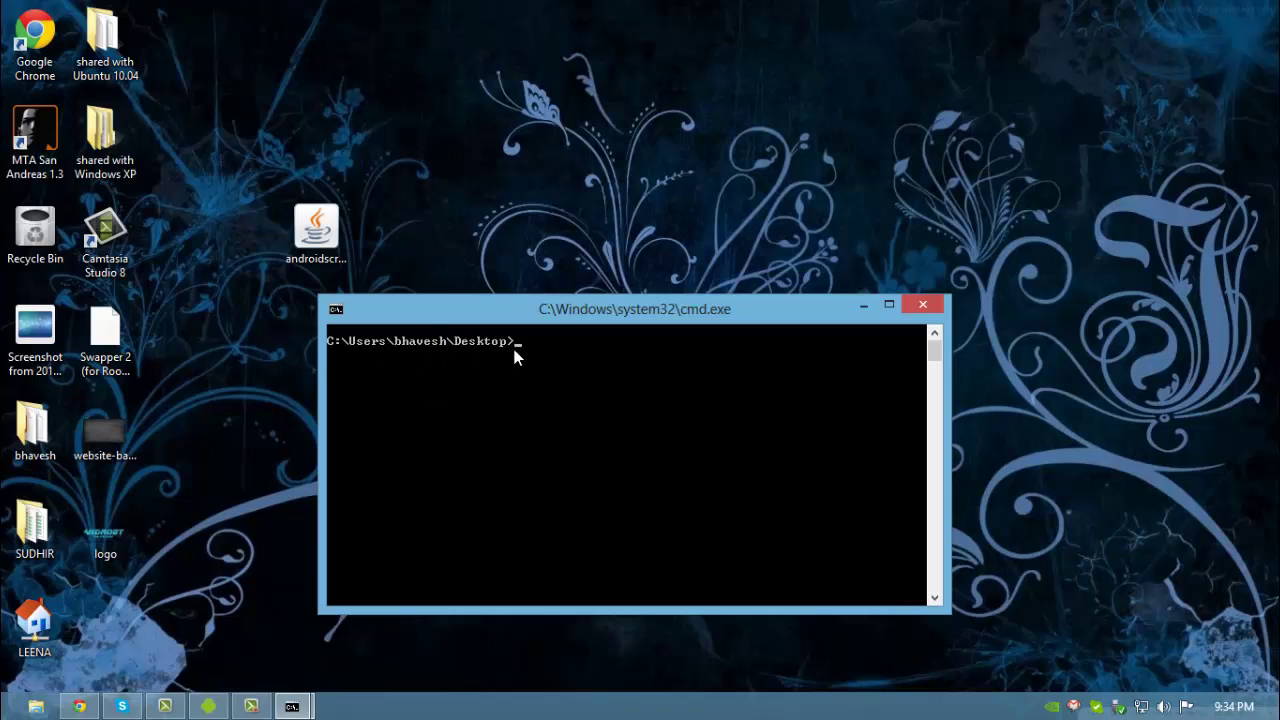
{"action": "type", "text": "javaws androidscreencast"}
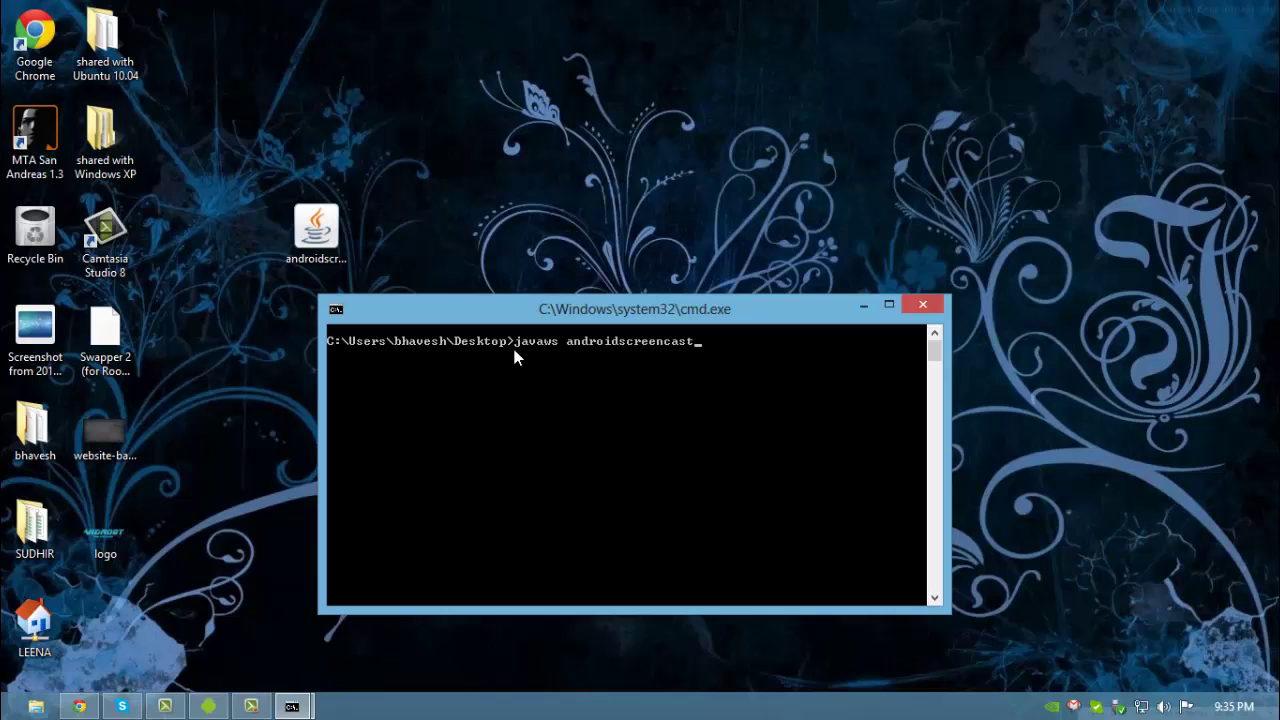
{"action": "type", "text": ".jnlp"}
{"action": "key", "text": "Return"}
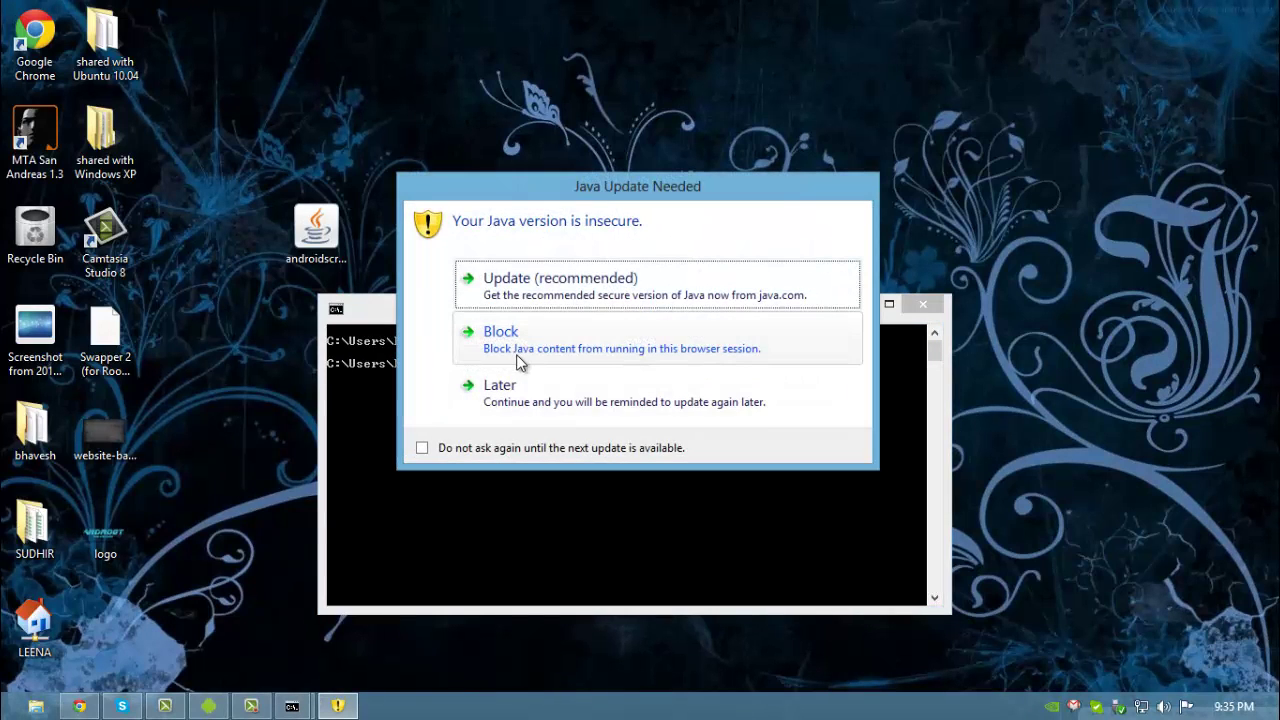
Step: Postpone the Java update, accept the security risk, and run Android Screencast
{"action": "left_click", "coordinate": [531, 397]}
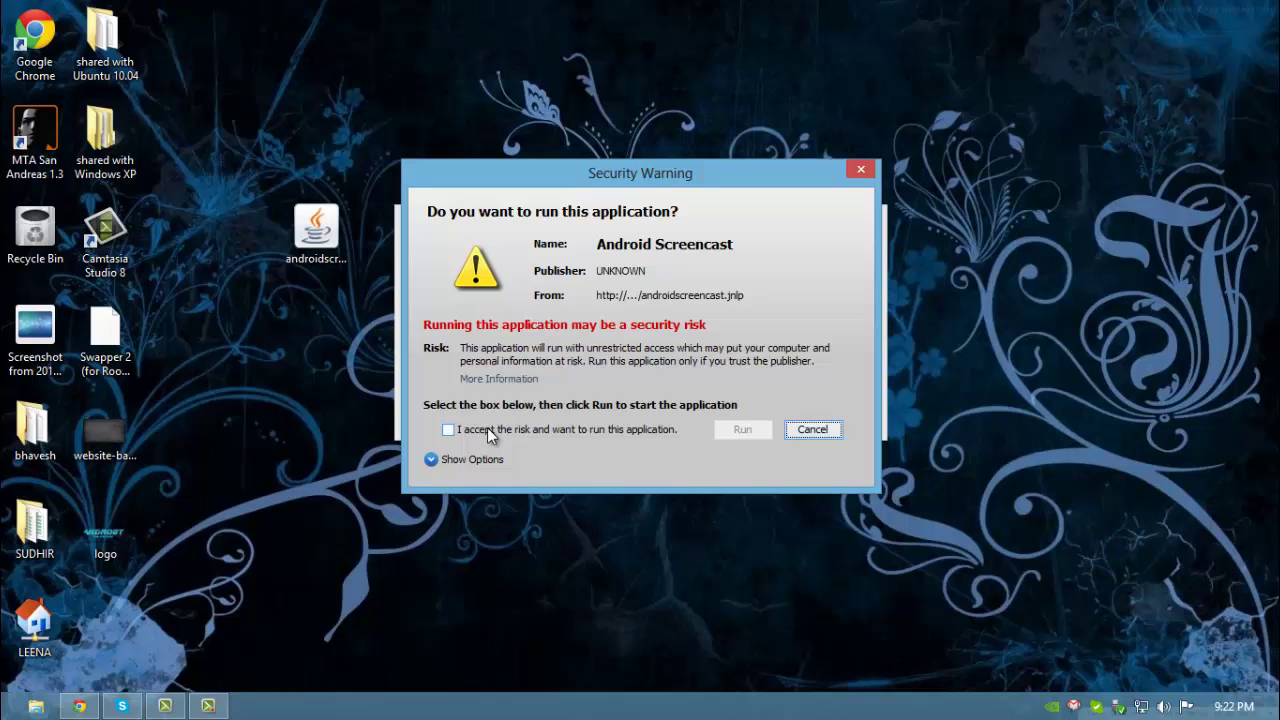
{"action": "left_click", "coordinate": [448, 430]}
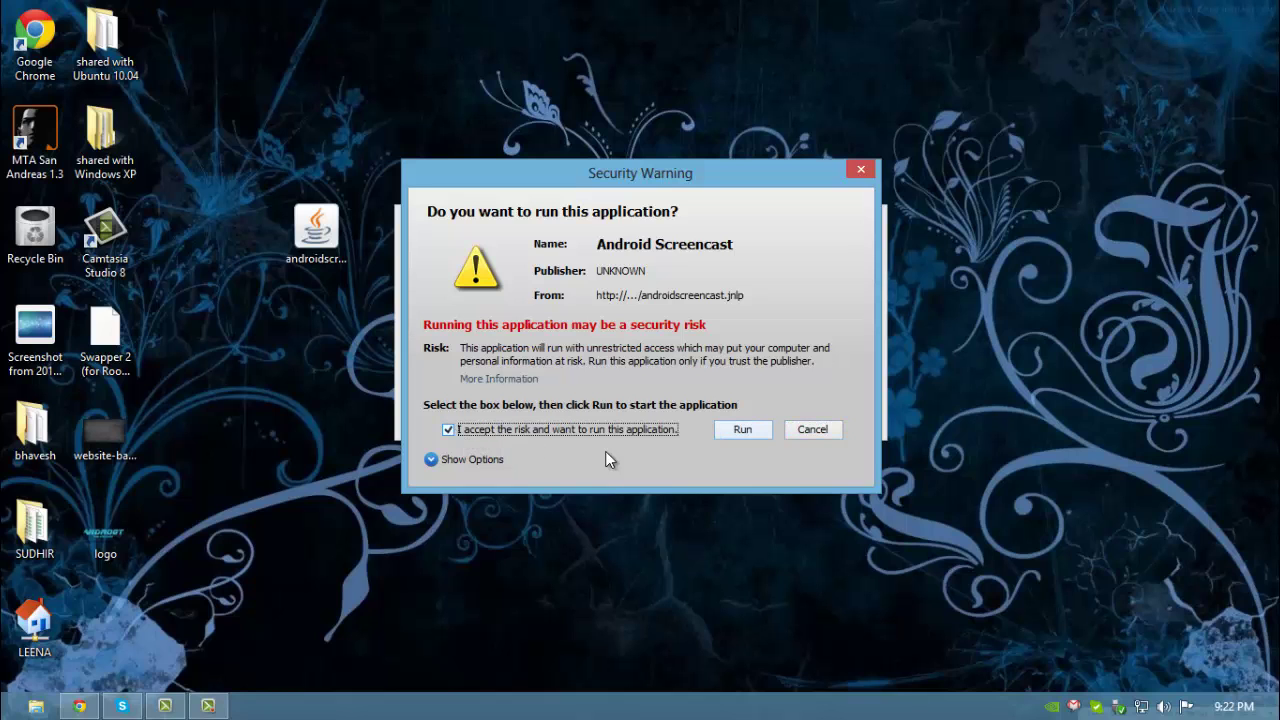
{"action": "left_click", "coordinate": [747, 430]}
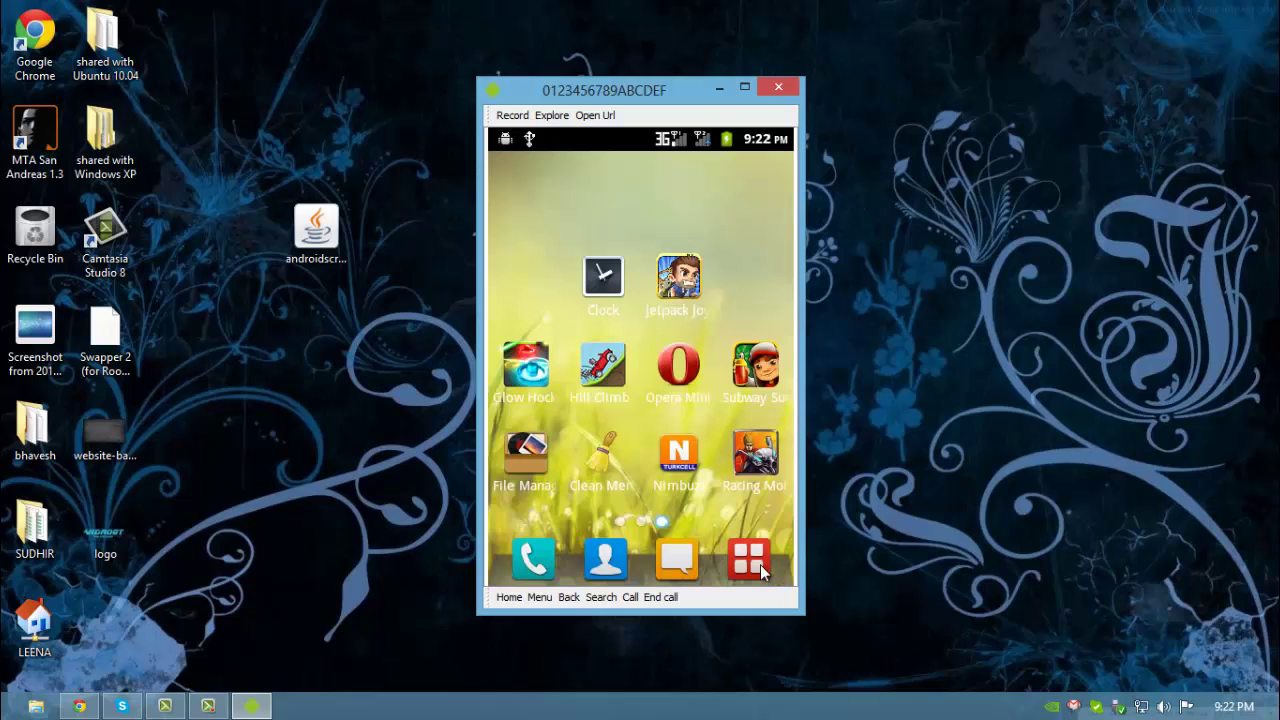
Step: Open the Notes app from the second page of the mirrored phone's app drawer
{"action": "left_click", "coordinate": [760, 564]}
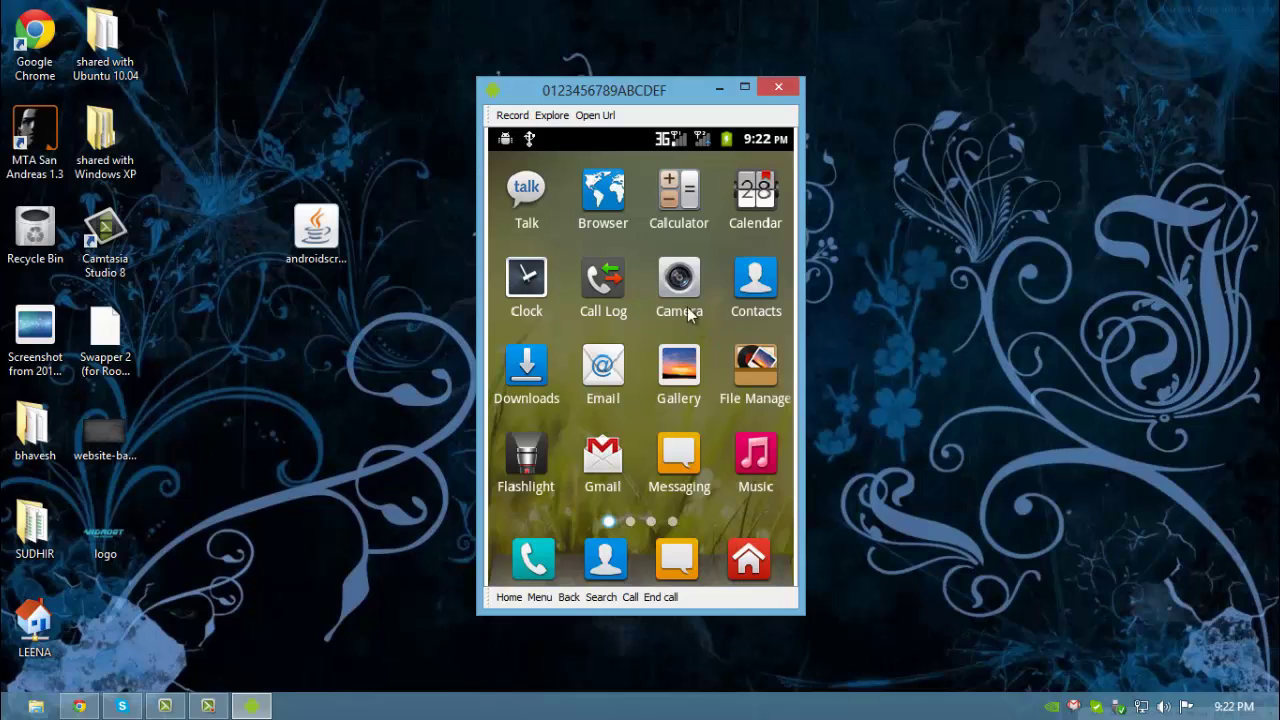
{"action": "left_click_drag", "start_coordinate": [676, 202], "coordinate": [612, 197]}
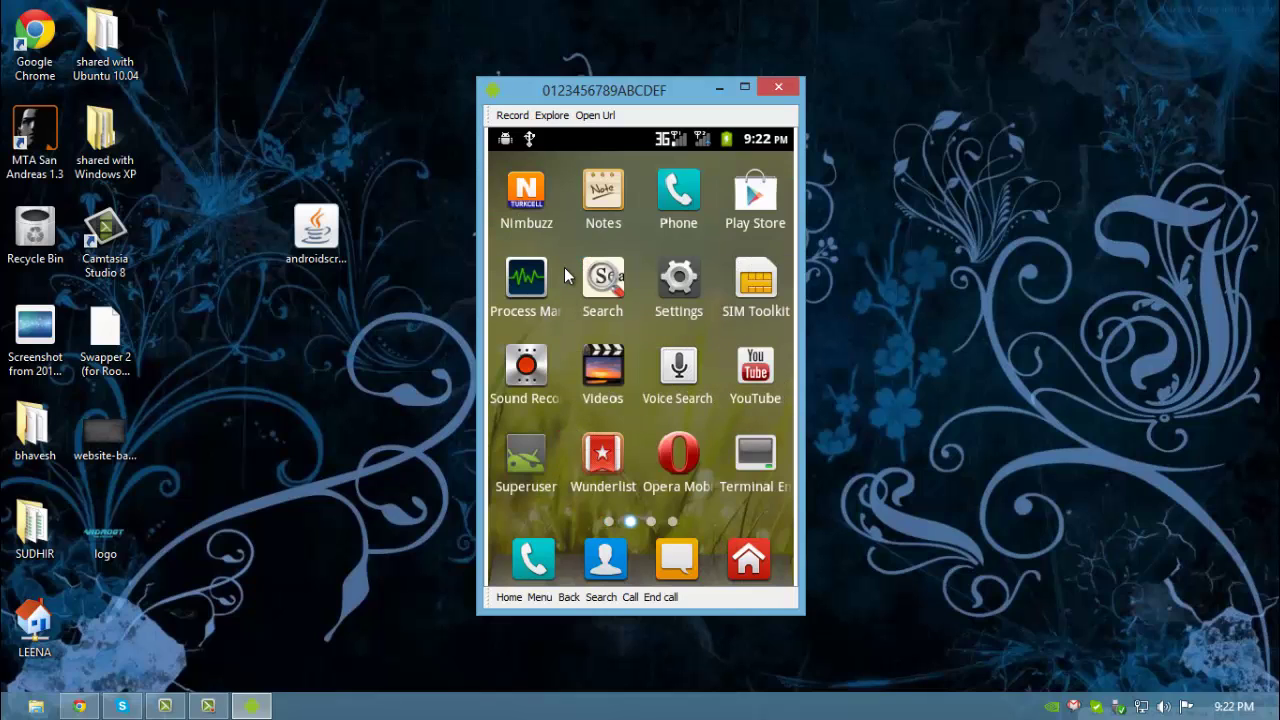
{"action": "left_click", "coordinate": [612, 196]}
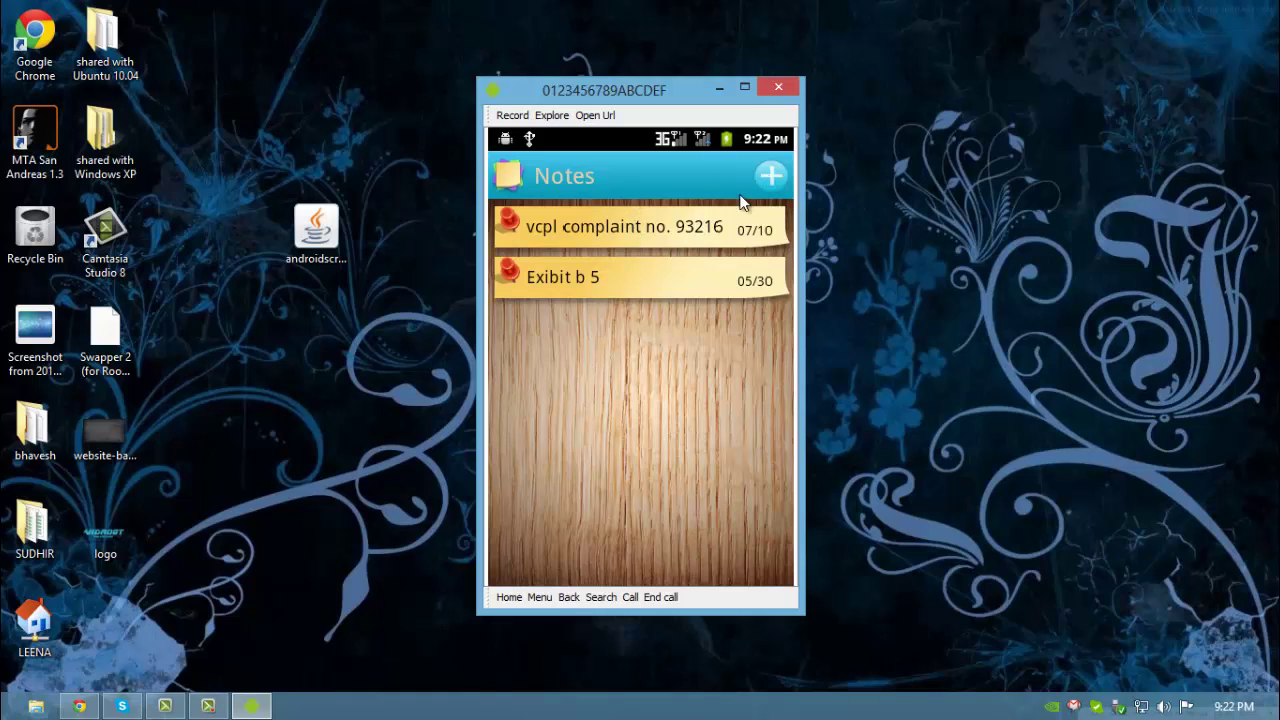
Step: Create a new note reading "I can start typing with my computer keyboard faster than I can on a mobile device."
{"action": "left_click", "coordinate": [768, 178]}
{"action": "left_click", "coordinate": [591, 281]}
{"action": "type", "text": "I can s"}
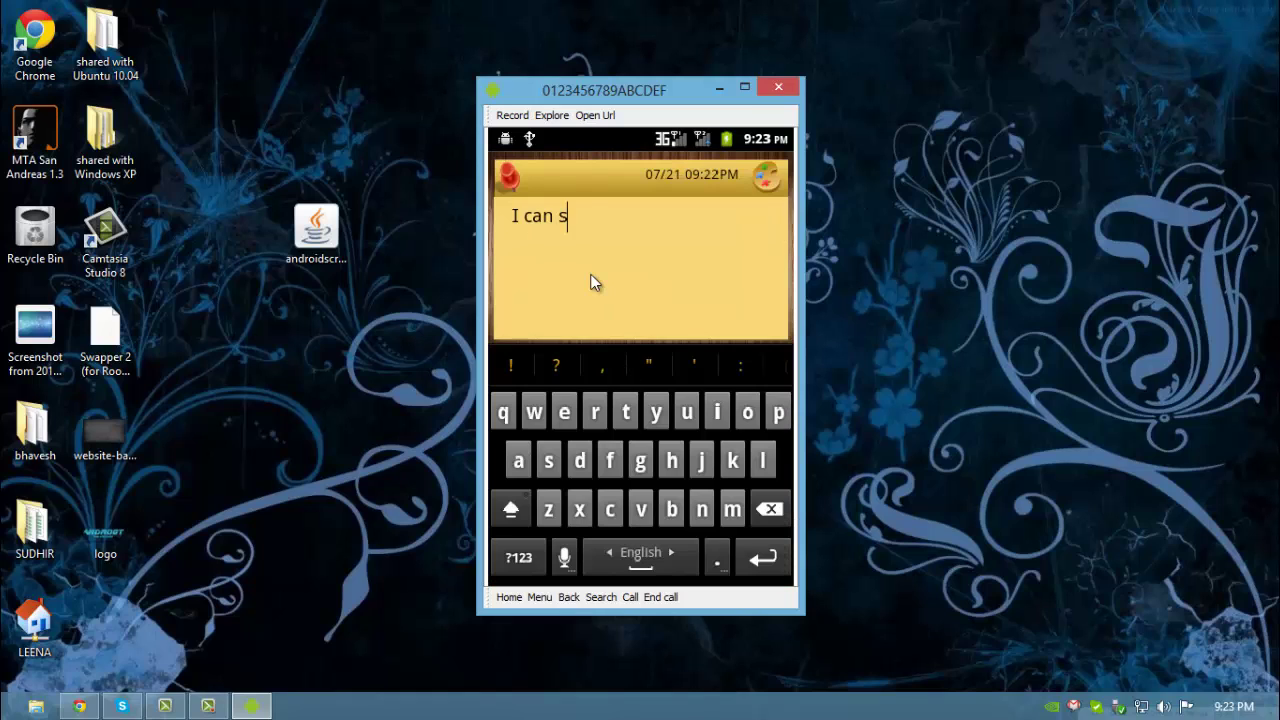
{"action": "type", "text": "tart type"}
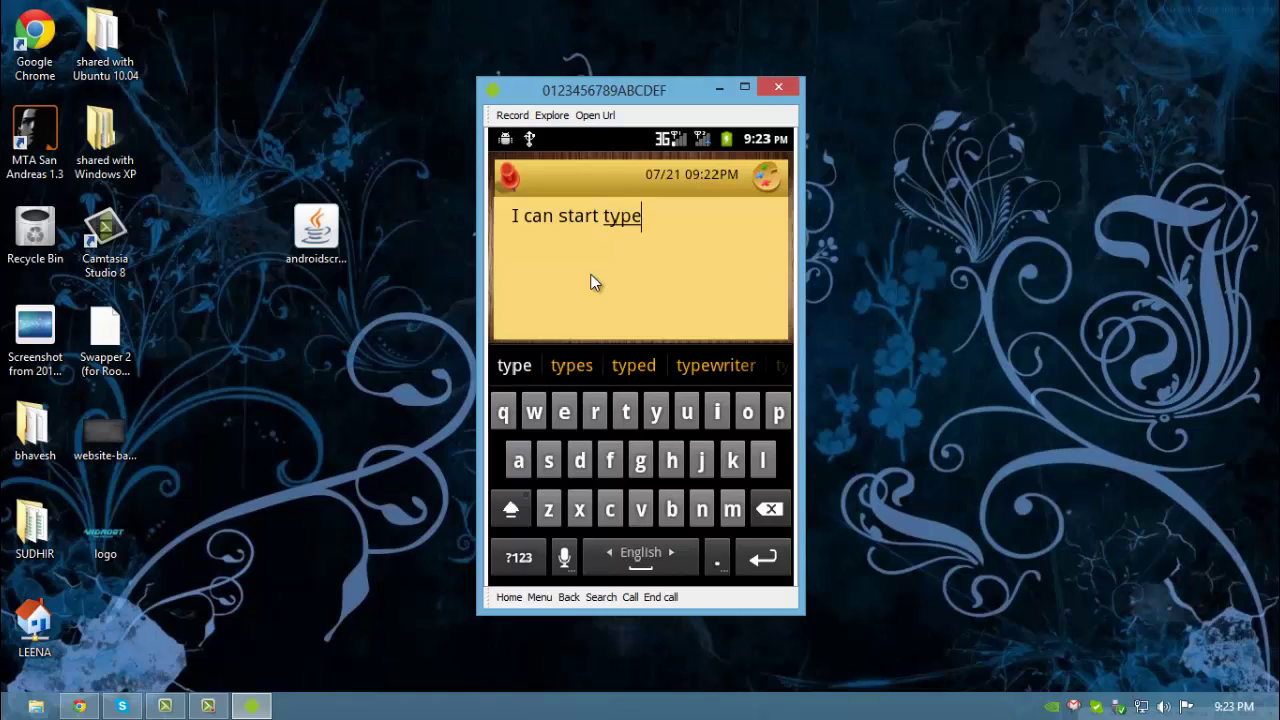
{"action": "key", "text": "BackSpace"}
{"action": "type", "text": "ing with "}
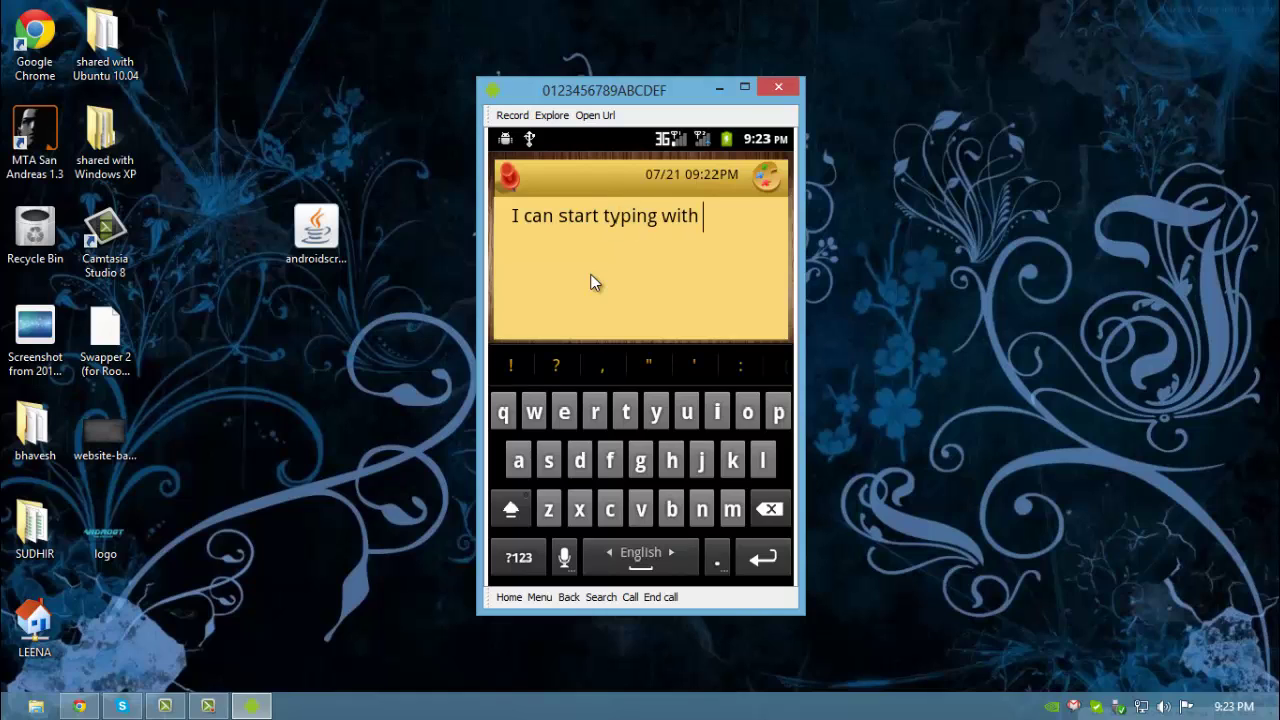
{"action": "type", "text": "my computer "}
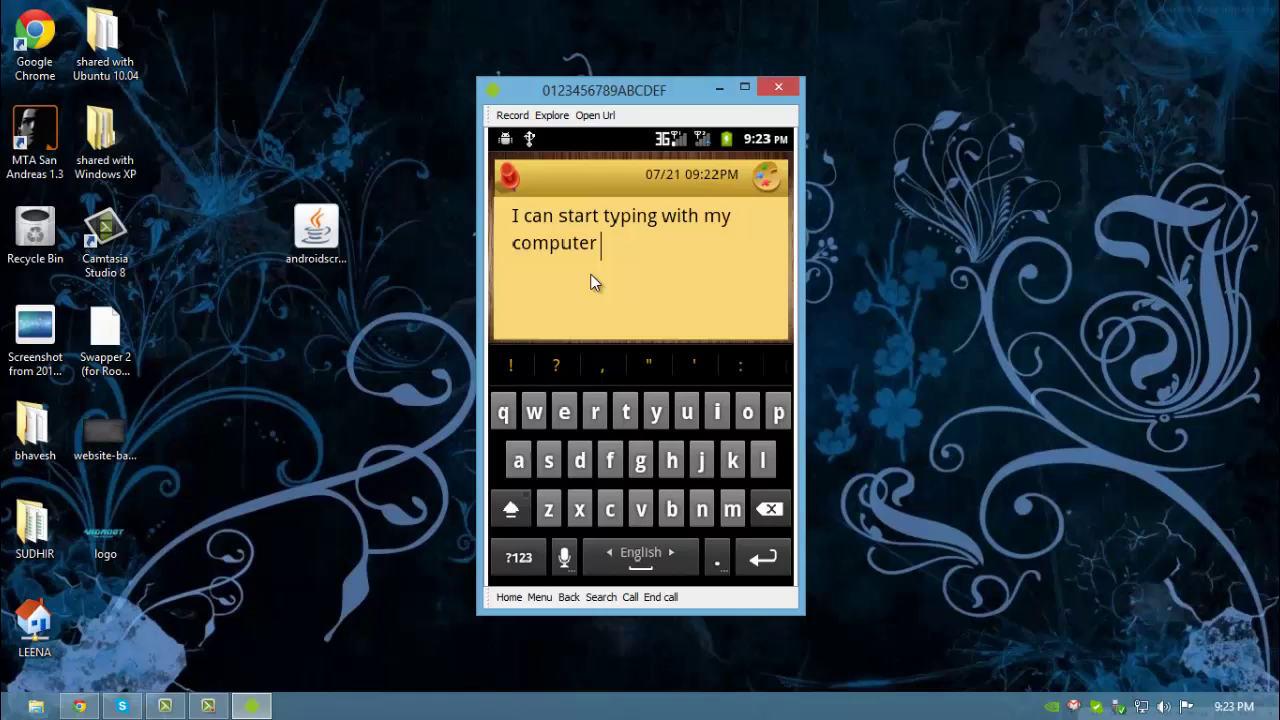
{"action": "type", "text": "keyboard faster"}
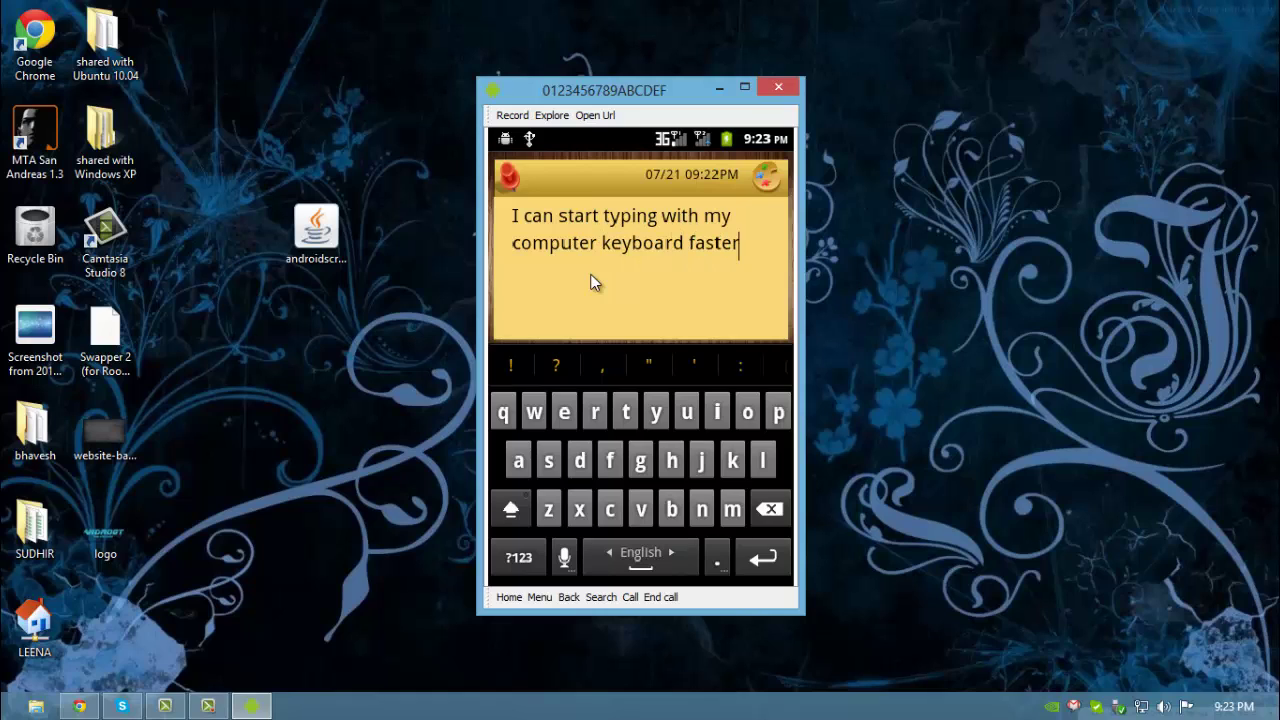
{"action": "type", "text": " than I can on a mobile device."}
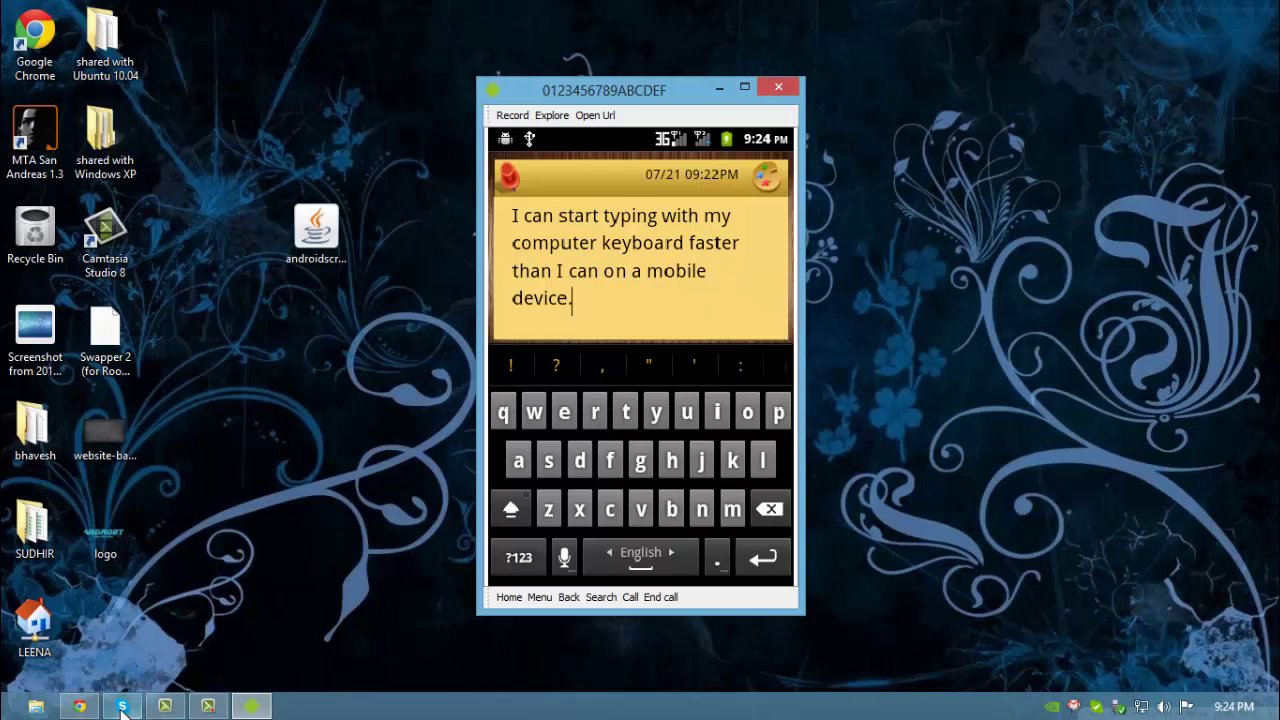
Step: Switch to the androidscreencast project page in Chrome and review the adb shell commands for enabling mouse and keyboard control
{"action": "left_click", "coordinate": [79, 706]}
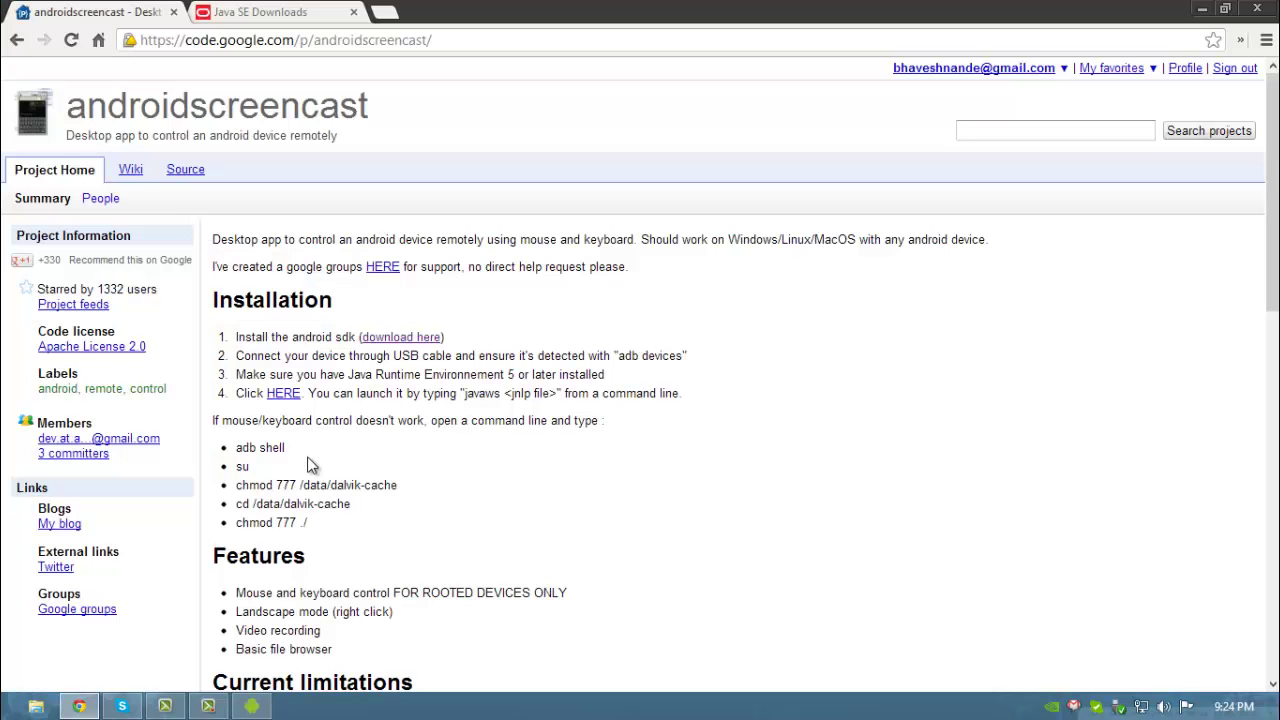
{"action": "left_click_drag", "start_coordinate": [237, 455], "coordinate": [340, 520]}
{"action": "left_click", "coordinate": [340, 525]}
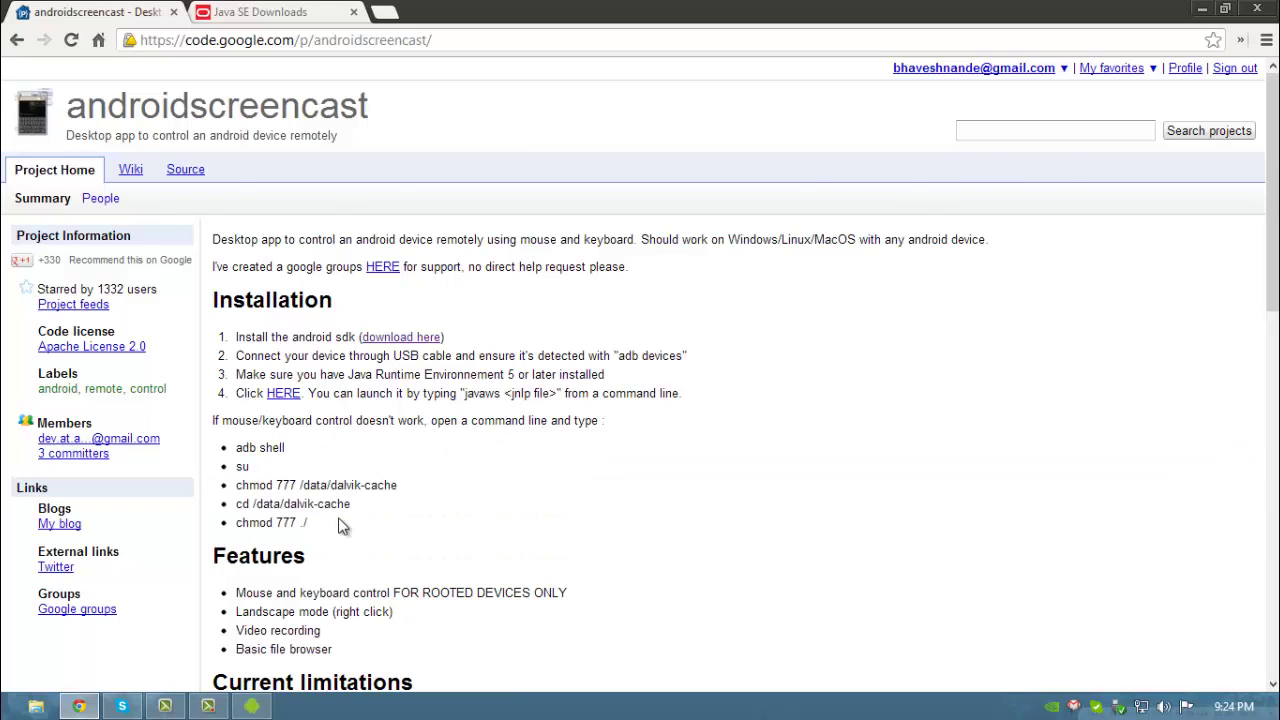